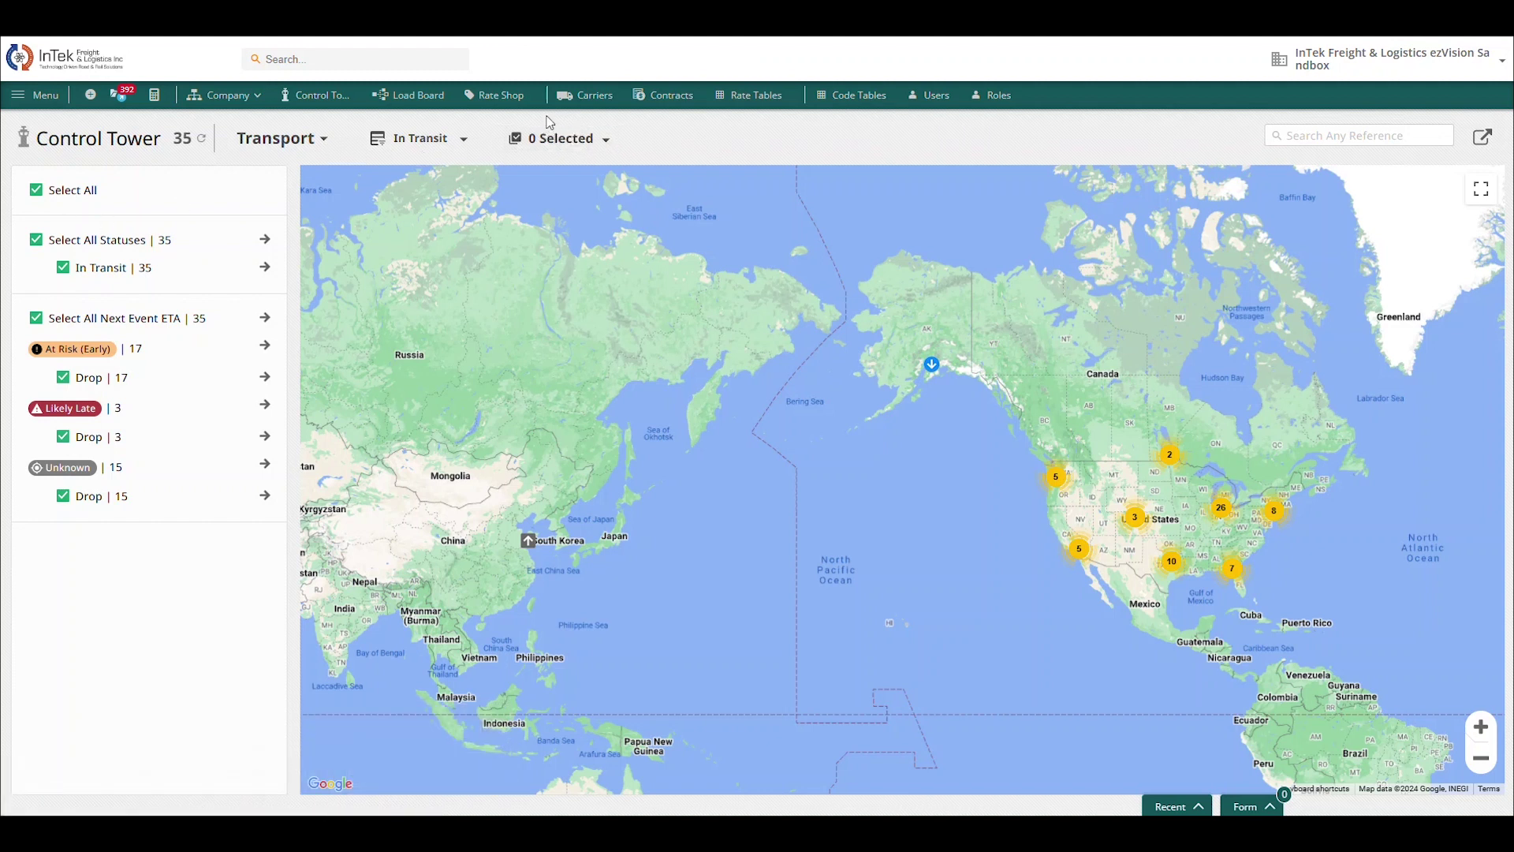
Start a new shipping order from the Load Board's create menu
{"action": "left_click", "coordinate": [416, 96]}
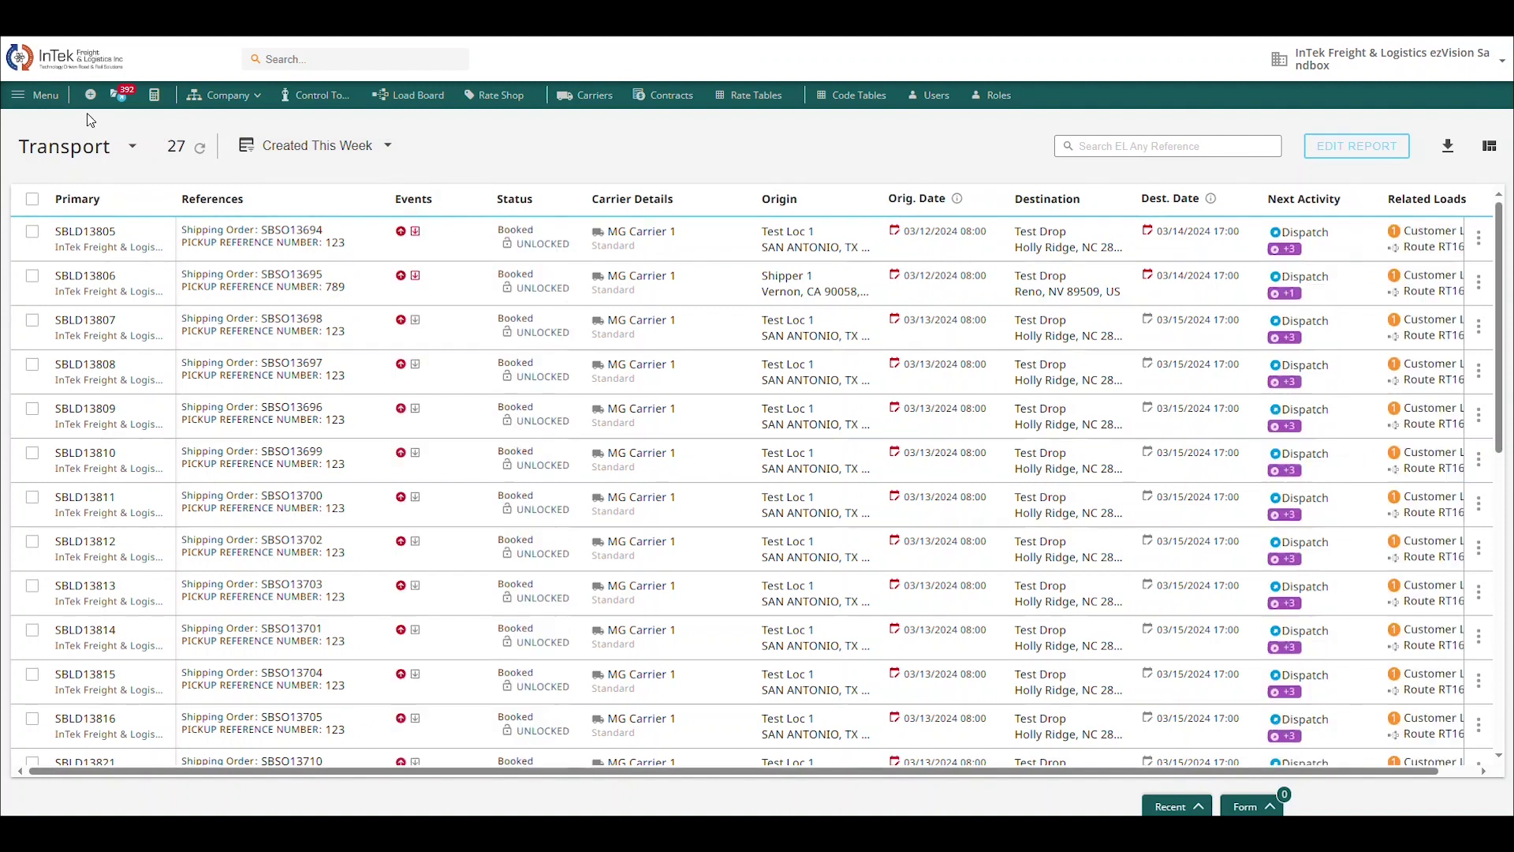
{"action": "left_click", "coordinate": [91, 95]}
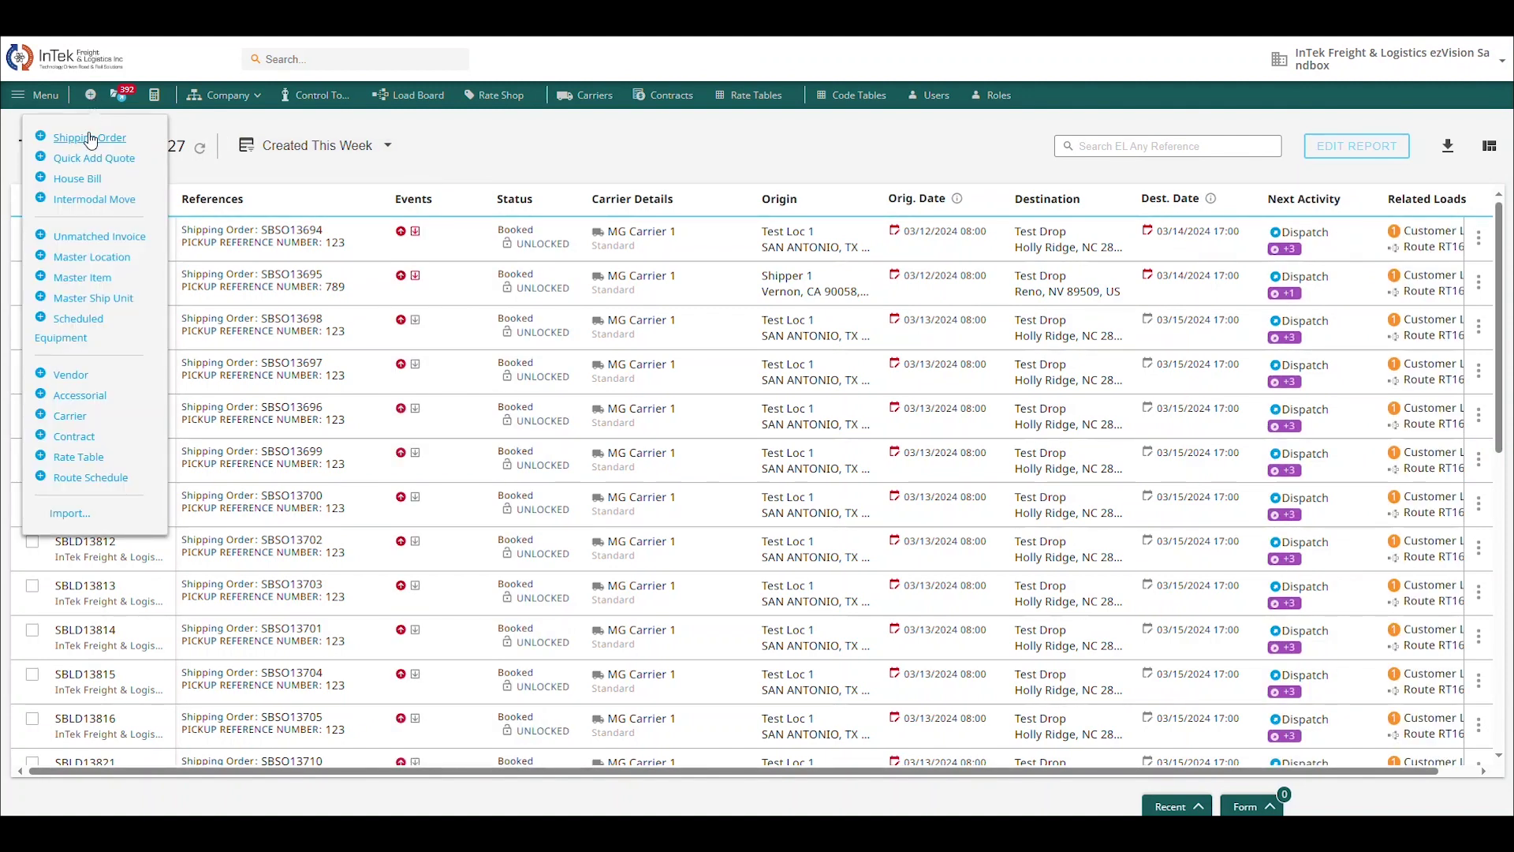
{"action": "left_click", "coordinate": [89, 140]}
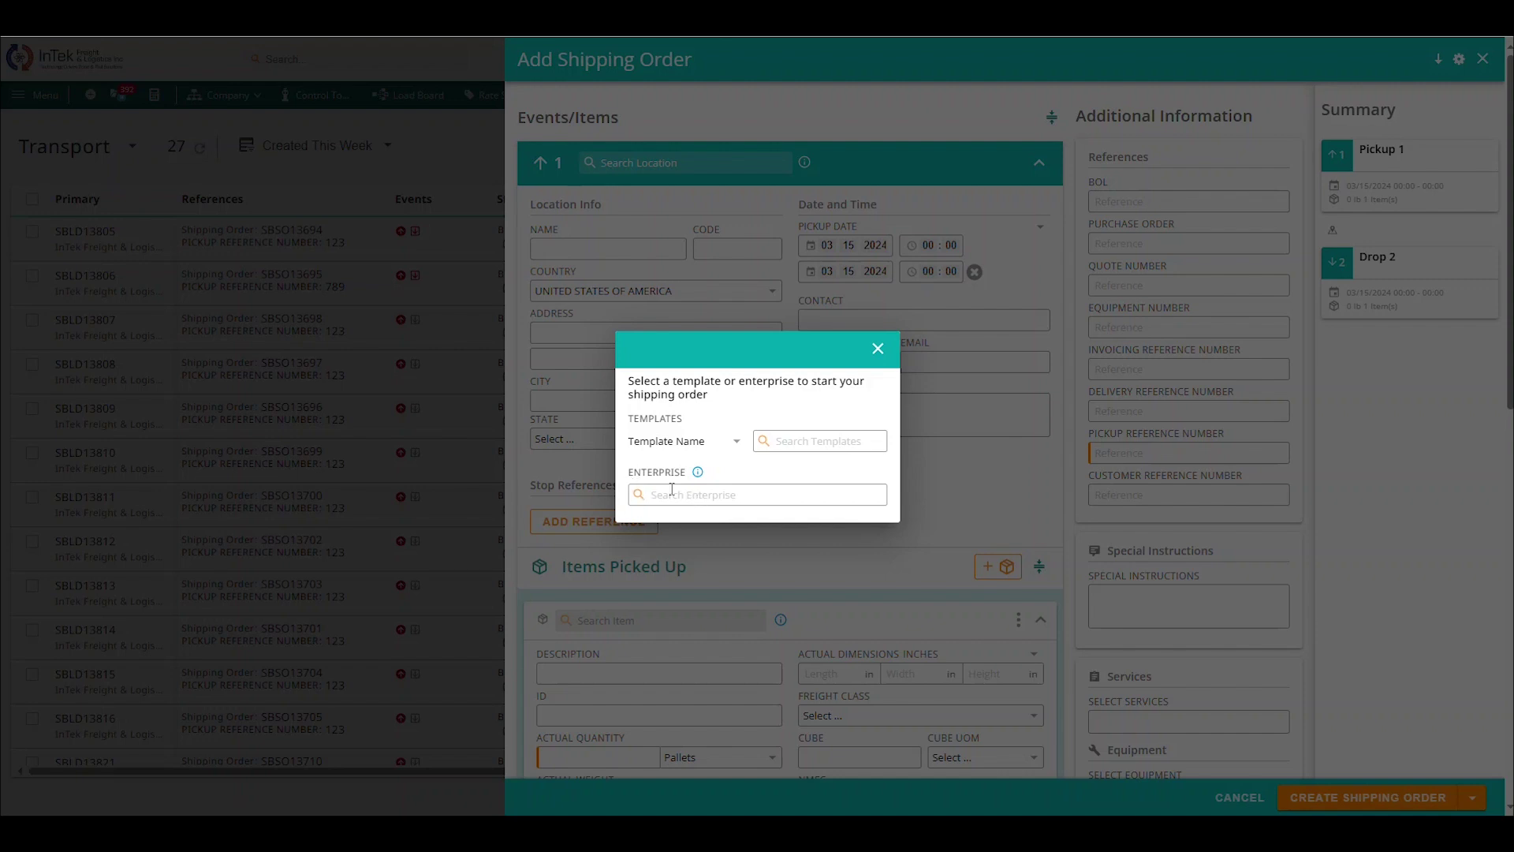
Search 'intek' and choose the InTek Freight & Logistics ezVision Sandbox enterprise for the order
{"action": "left_click", "coordinate": [672, 494]}
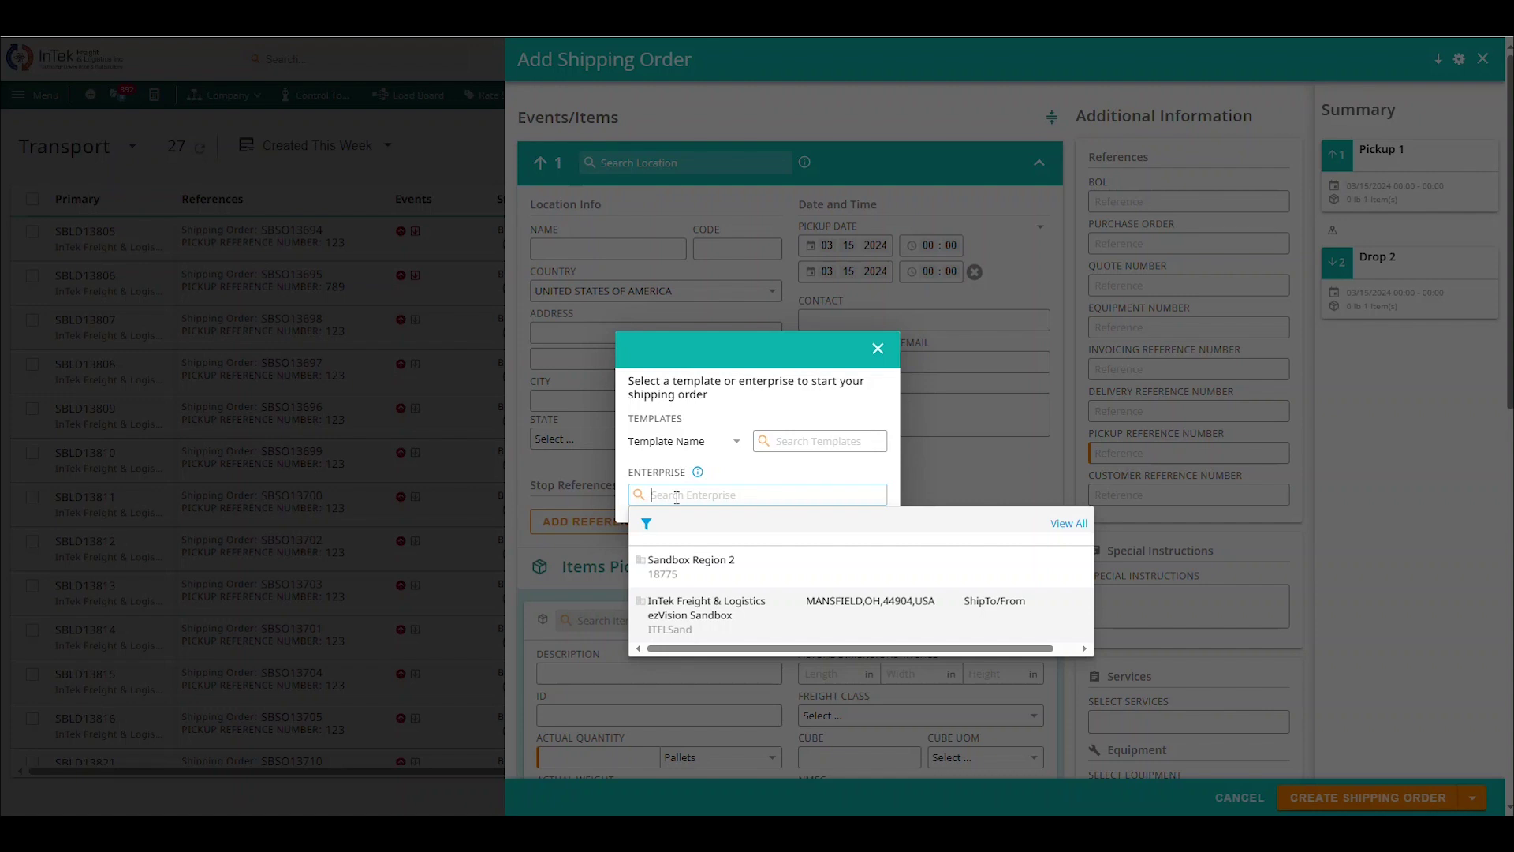
{"action": "type", "text": "inte"}
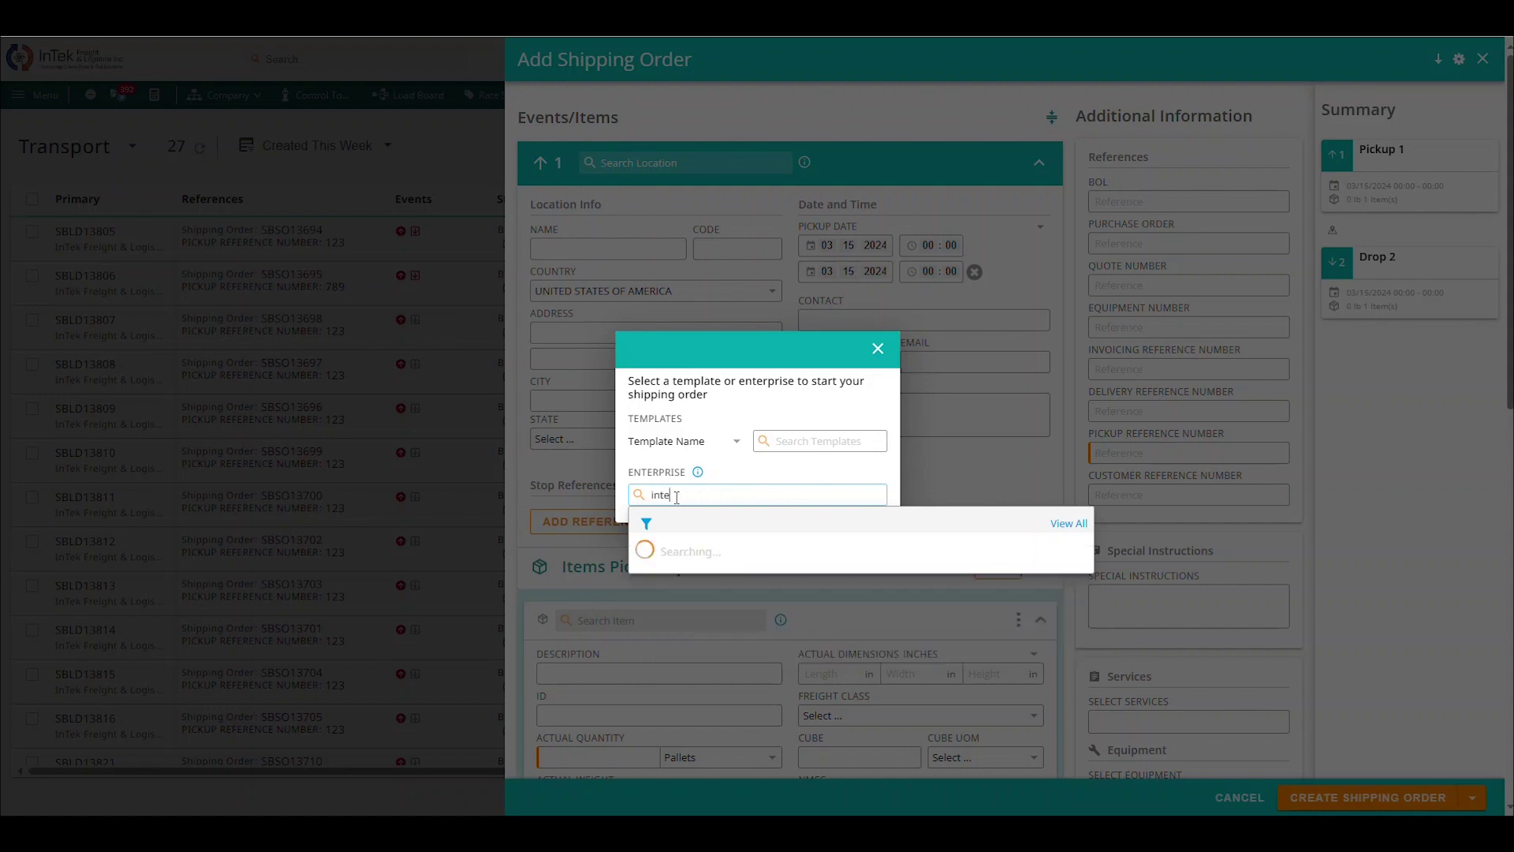
{"action": "type", "text": "k"}
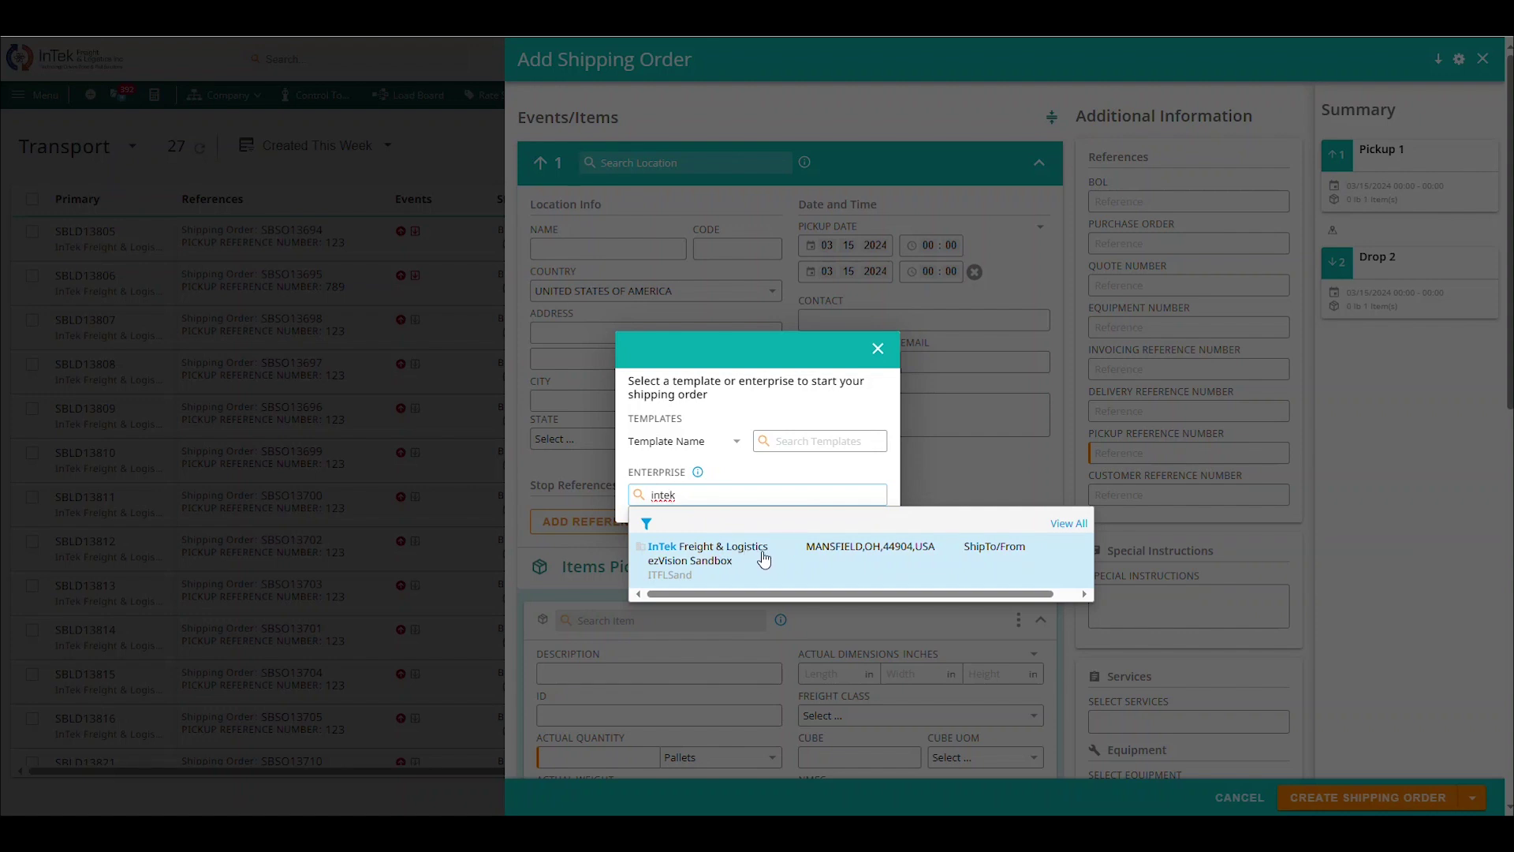
{"action": "left_click", "coordinate": [763, 557]}
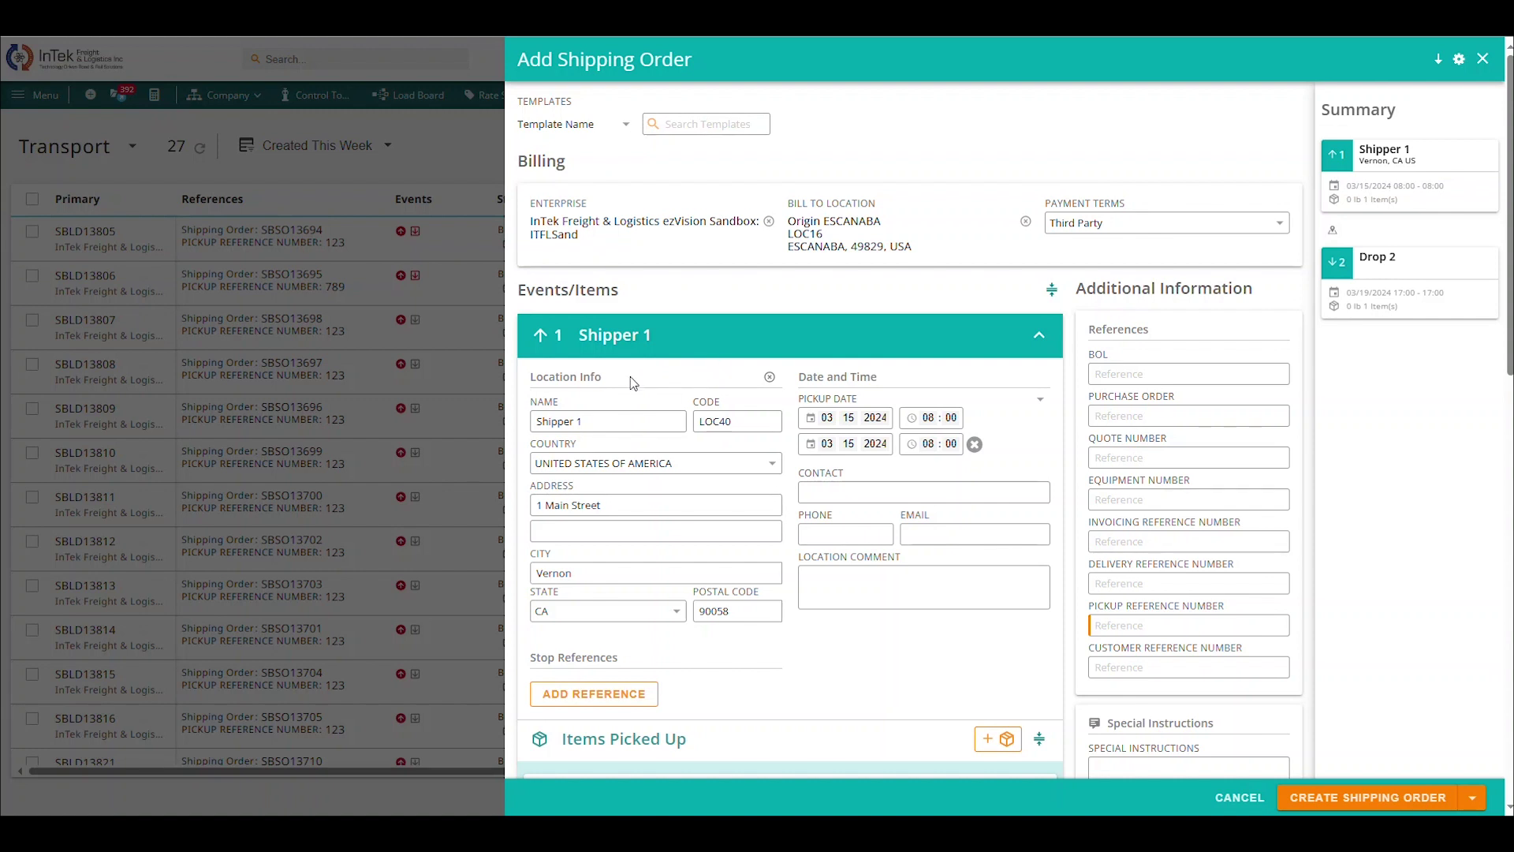
Replace the prefilled pickup stop with Origin OAK HARBOR, found by searching 'origin'
{"action": "left_click", "coordinate": [770, 378]}
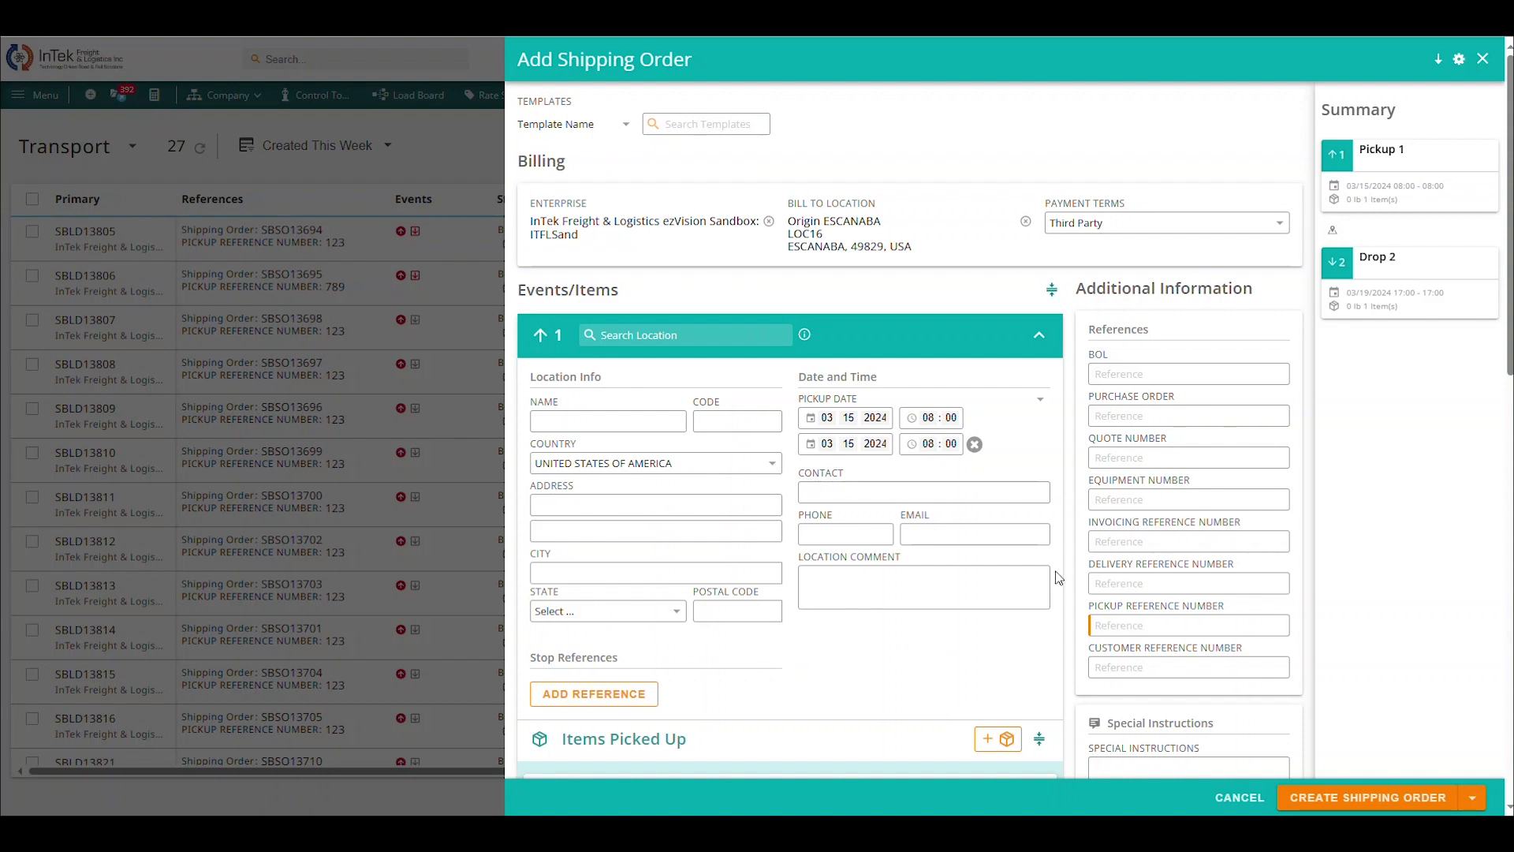
{"action": "left_click", "coordinate": [614, 334]}
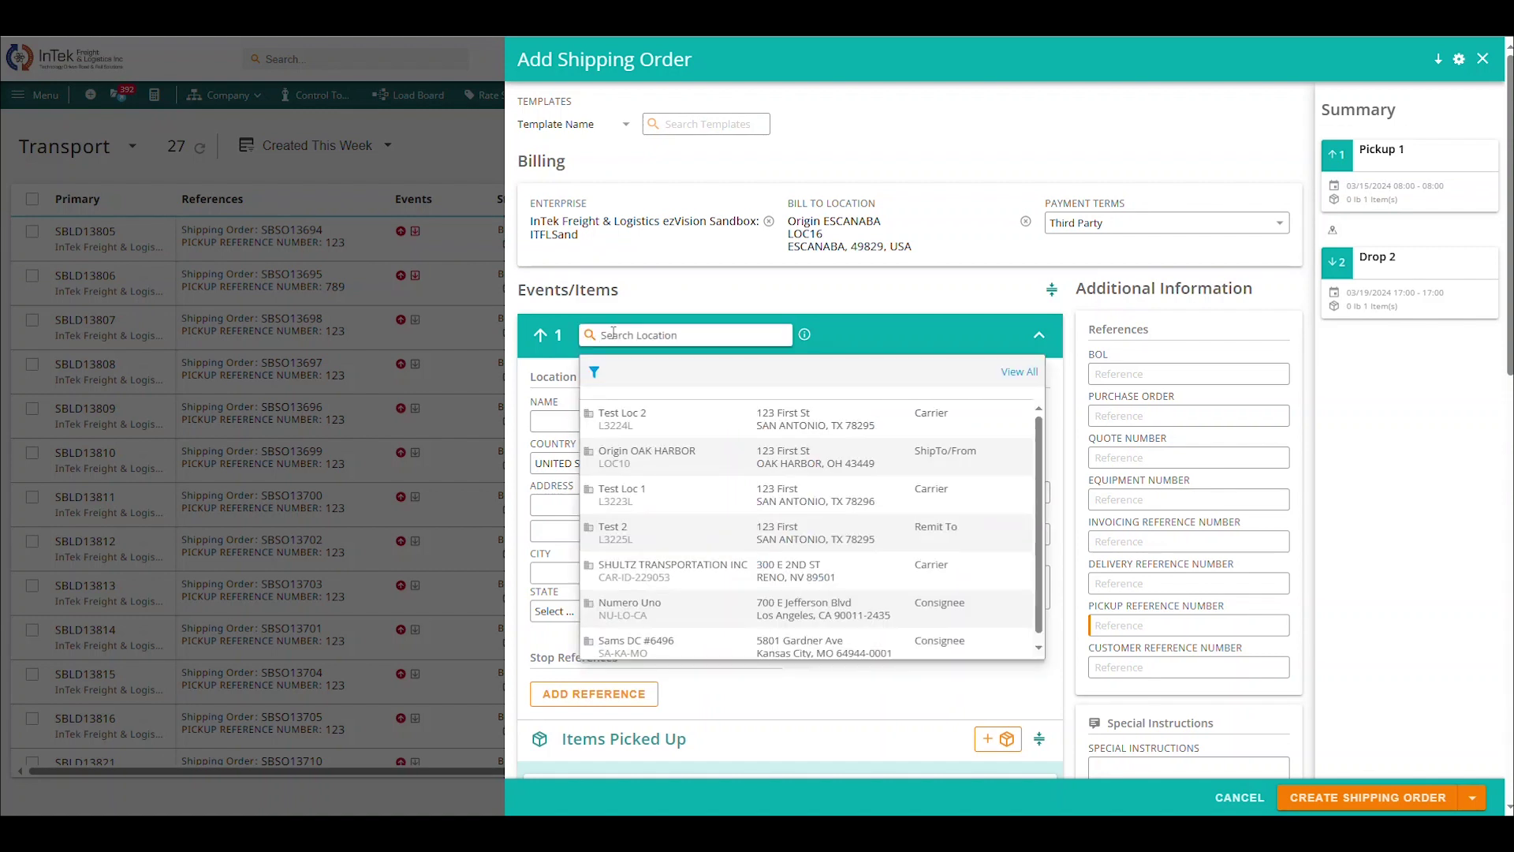
{"action": "type", "text": "s"}
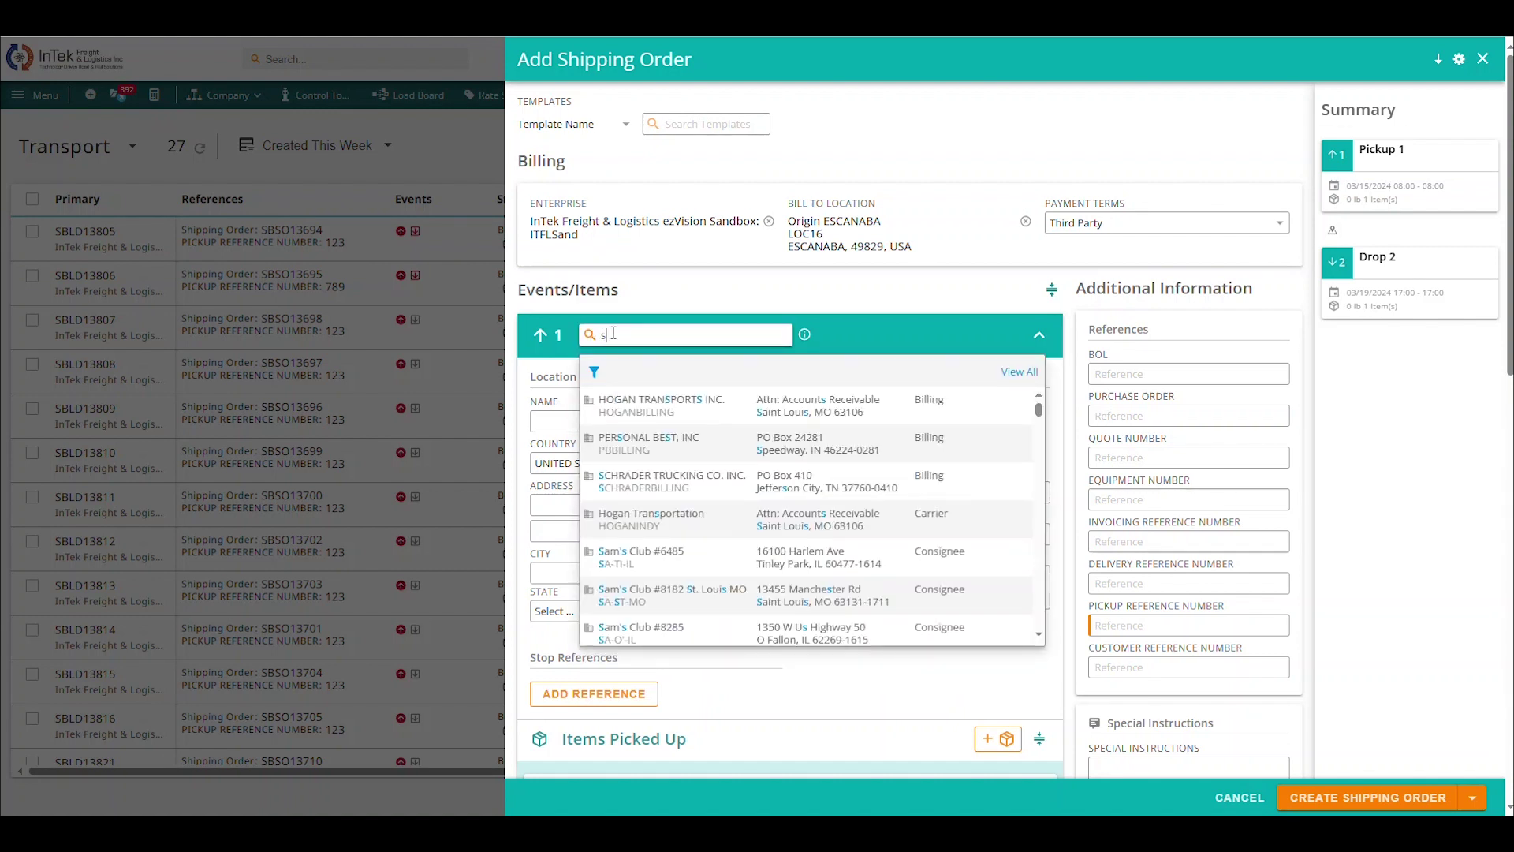
{"action": "type", "text": "am"}
{"action": "key", "text": "BackSpace"}
{"action": "key", "text": "BackSpace"}
{"action": "key", "text": "BackSpace"}
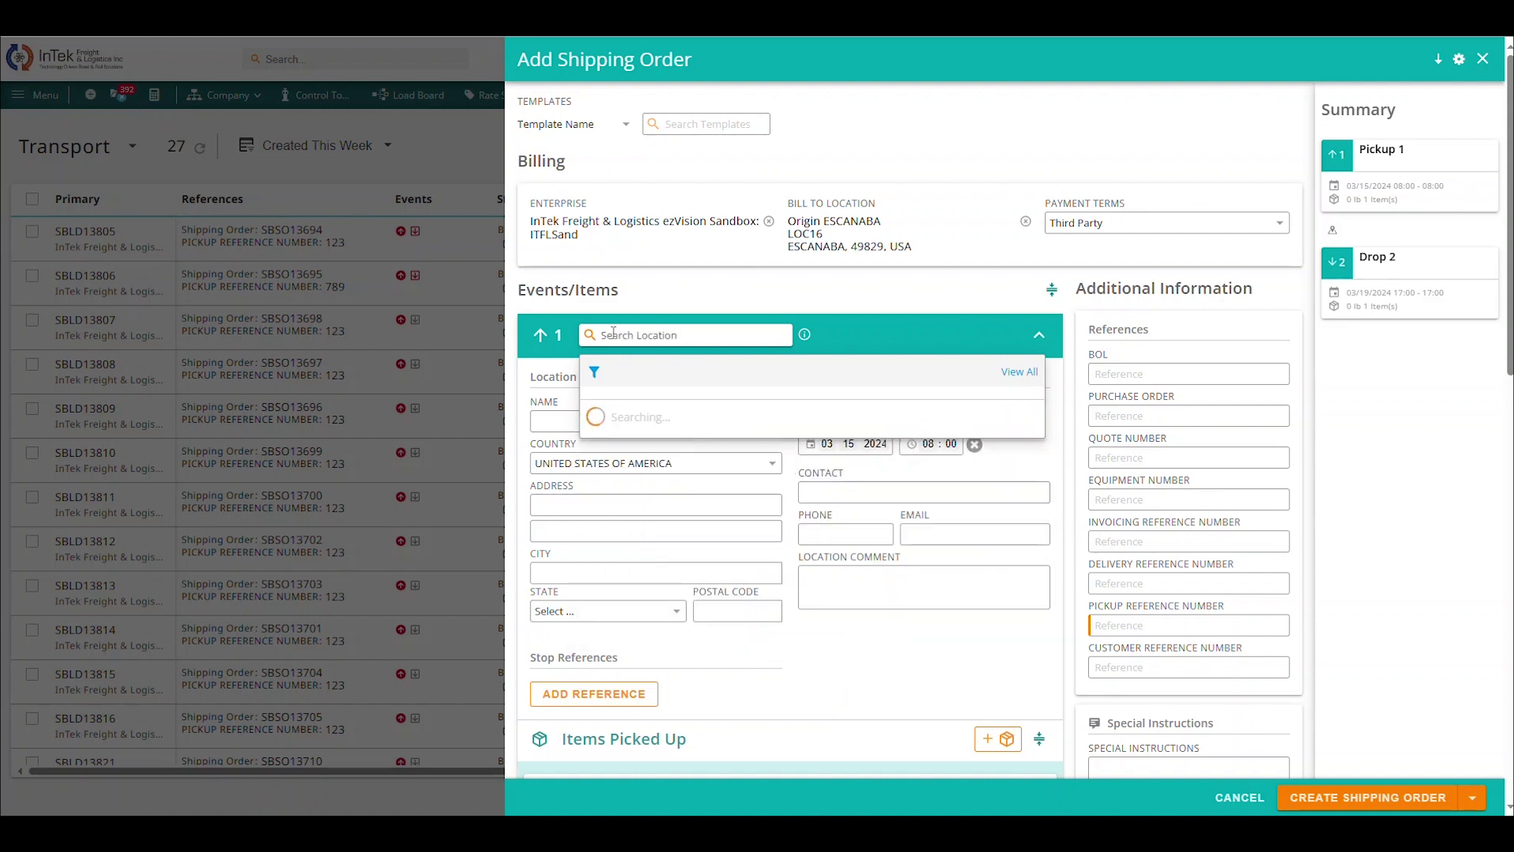
{"action": "type", "text": "ori"}
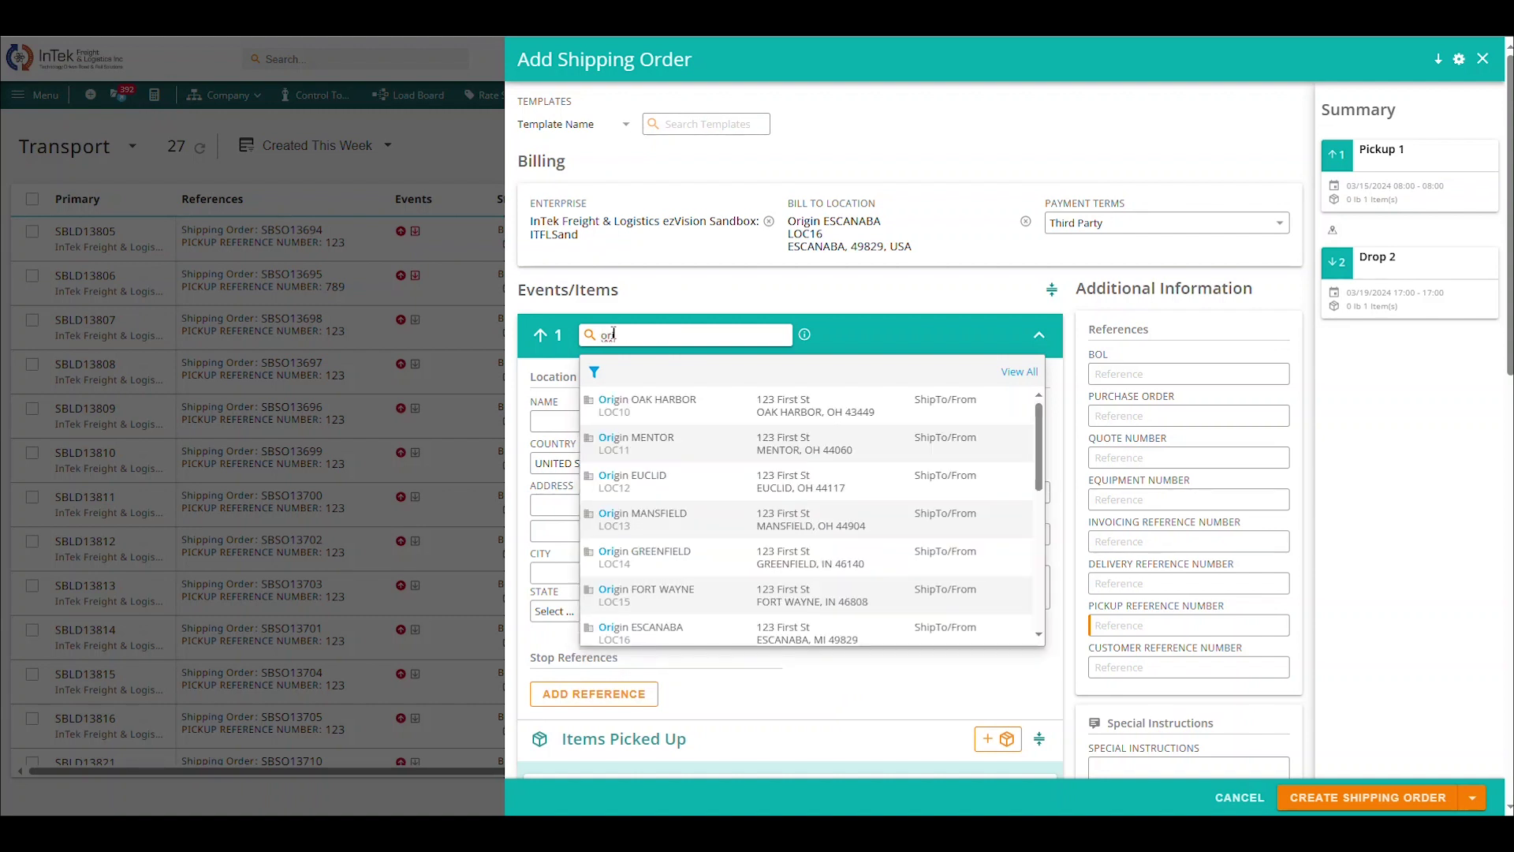
{"action": "type", "text": "gin"}
{"action": "left_click", "coordinate": [669, 417]}
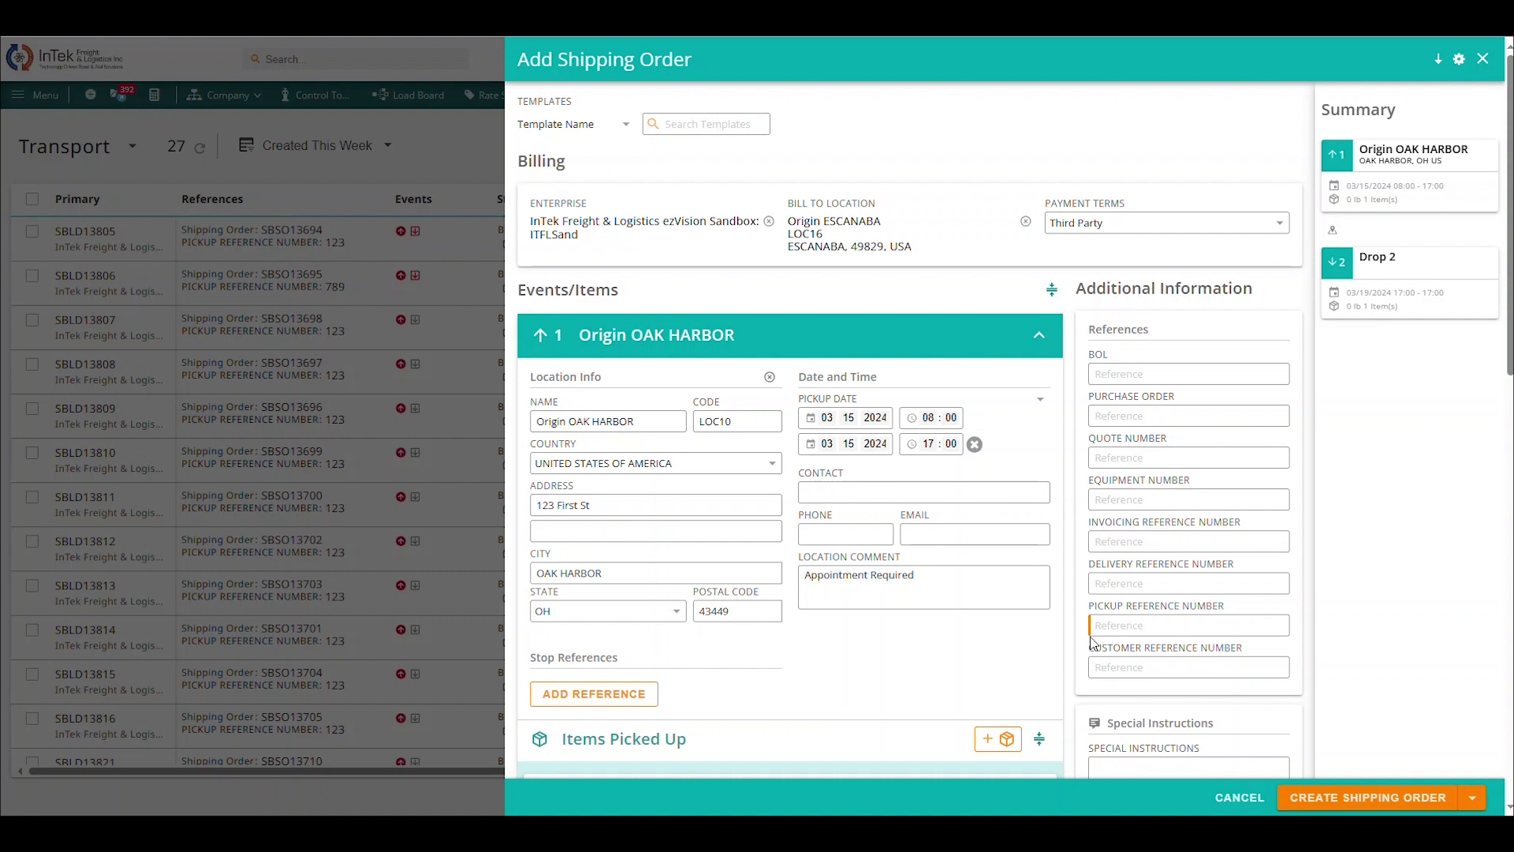
Enter the pickup reference number for the order
{"action": "left_click", "coordinate": [1131, 630]}
{"action": "type", "text": "1234564789"}
{"action": "scroll", "coordinate": [654, 525], "scroll_direction": "down", "scroll_amount": 6}
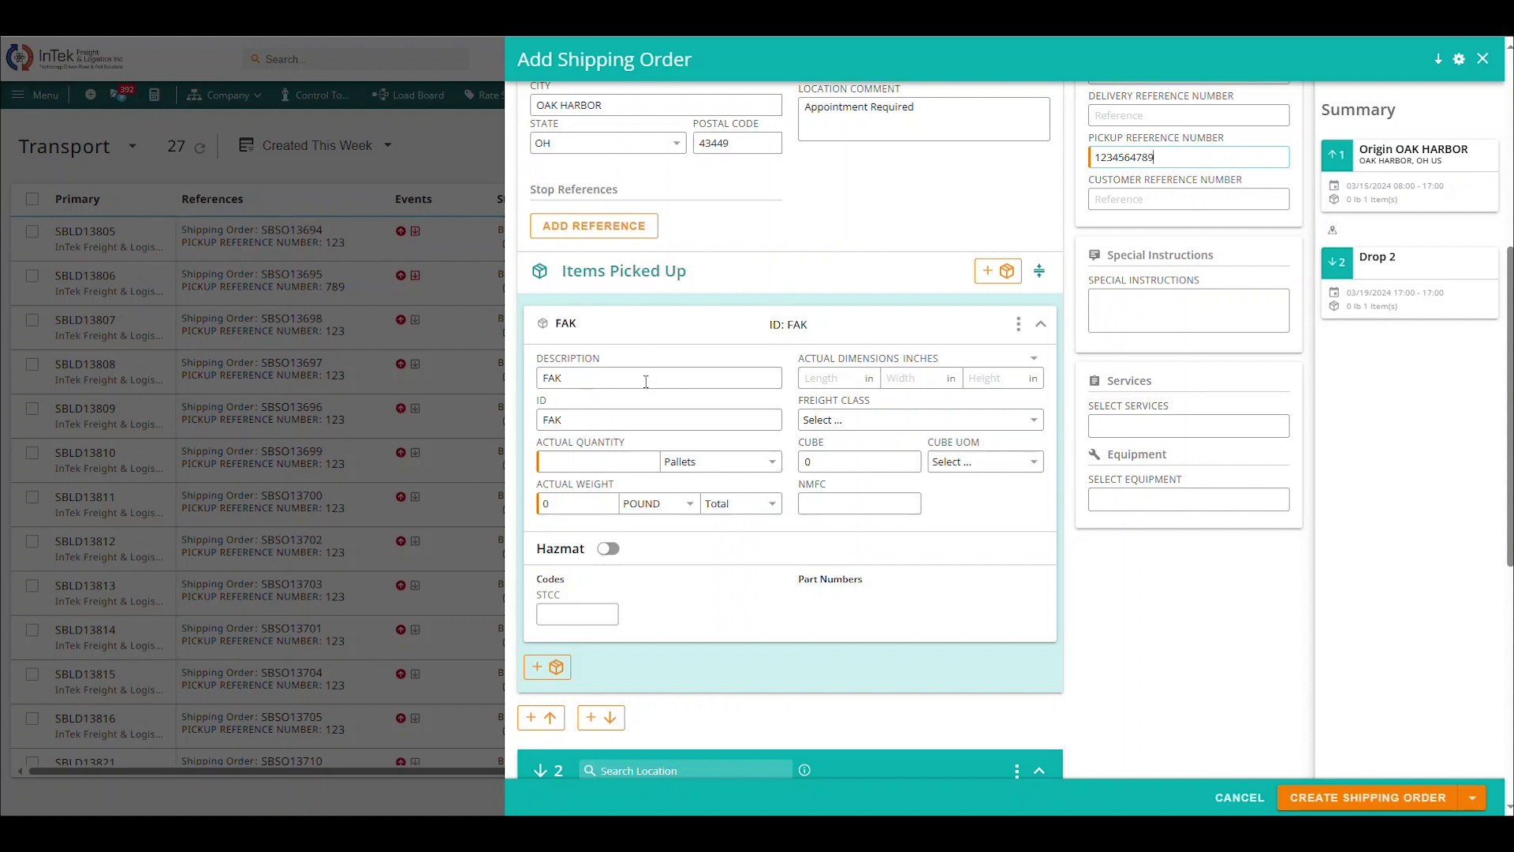
Set the FAK item's actual quantity to 20 pallets and actual weight to 20000 lb
{"action": "left_click", "coordinate": [569, 466]}
{"action": "type", "text": "20"}
{"action": "key", "text": "Tab"}
{"action": "key", "text": "Tab"}
{"action": "type", "text": "20000"}
{"action": "scroll", "coordinate": [662, 447], "scroll_direction": "down", "scroll_amount": 6}
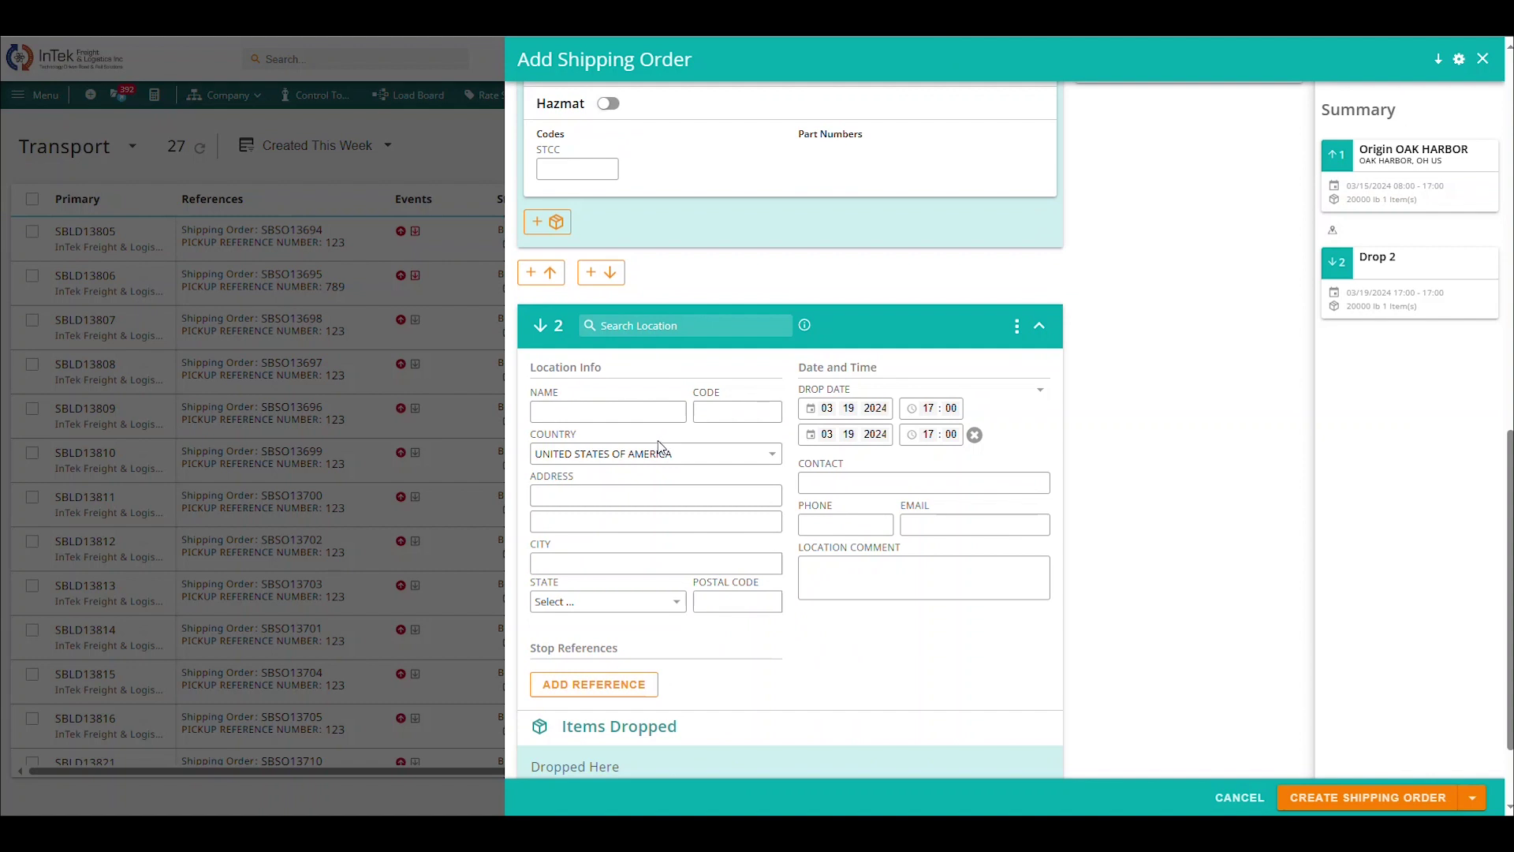
Search for San Antonio and make Test Loc 2 in San Antonio, TX the drop stop
{"action": "left_click", "coordinate": [622, 326]}
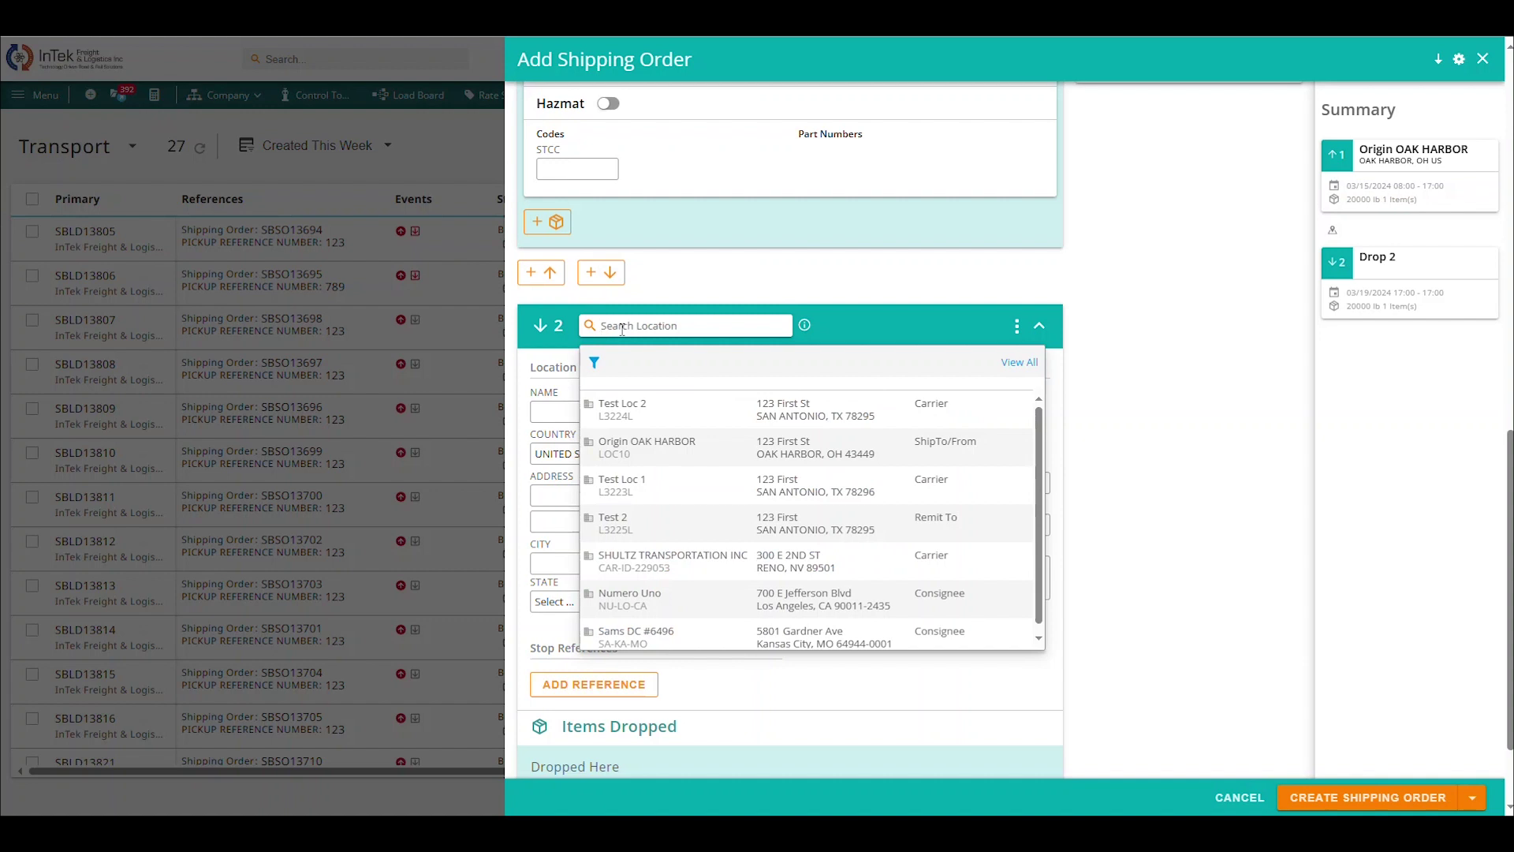
{"action": "type", "text": "dest"}
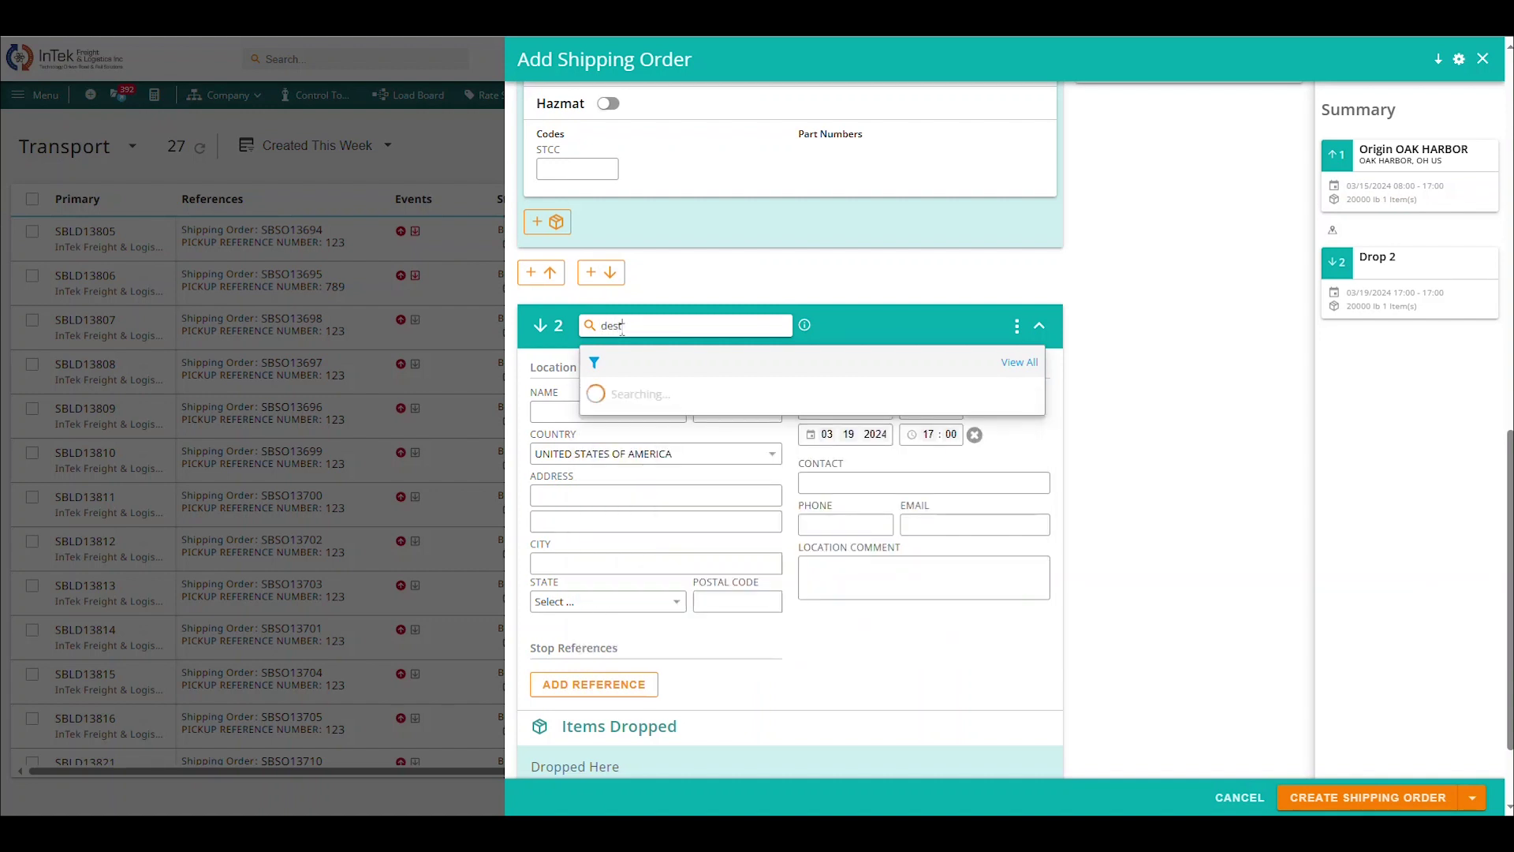
{"action": "key", "text": "BackSpace"}
{"action": "key", "text": "BackSpace"}
{"action": "key", "text": "BackSpace"}
{"action": "key", "text": "BackSpace"}
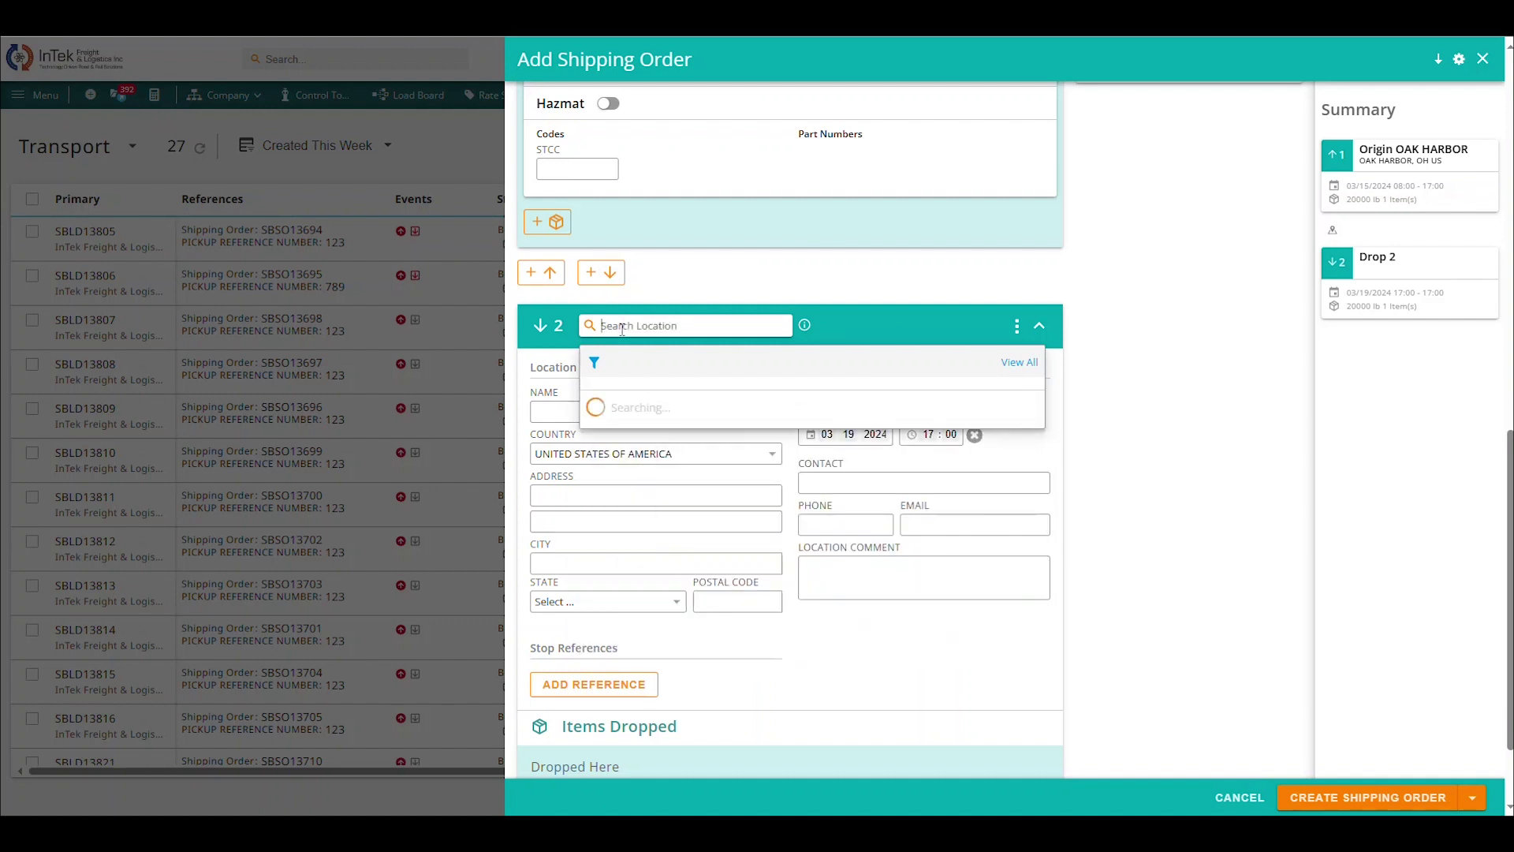
{"action": "type", "text": "santa"}
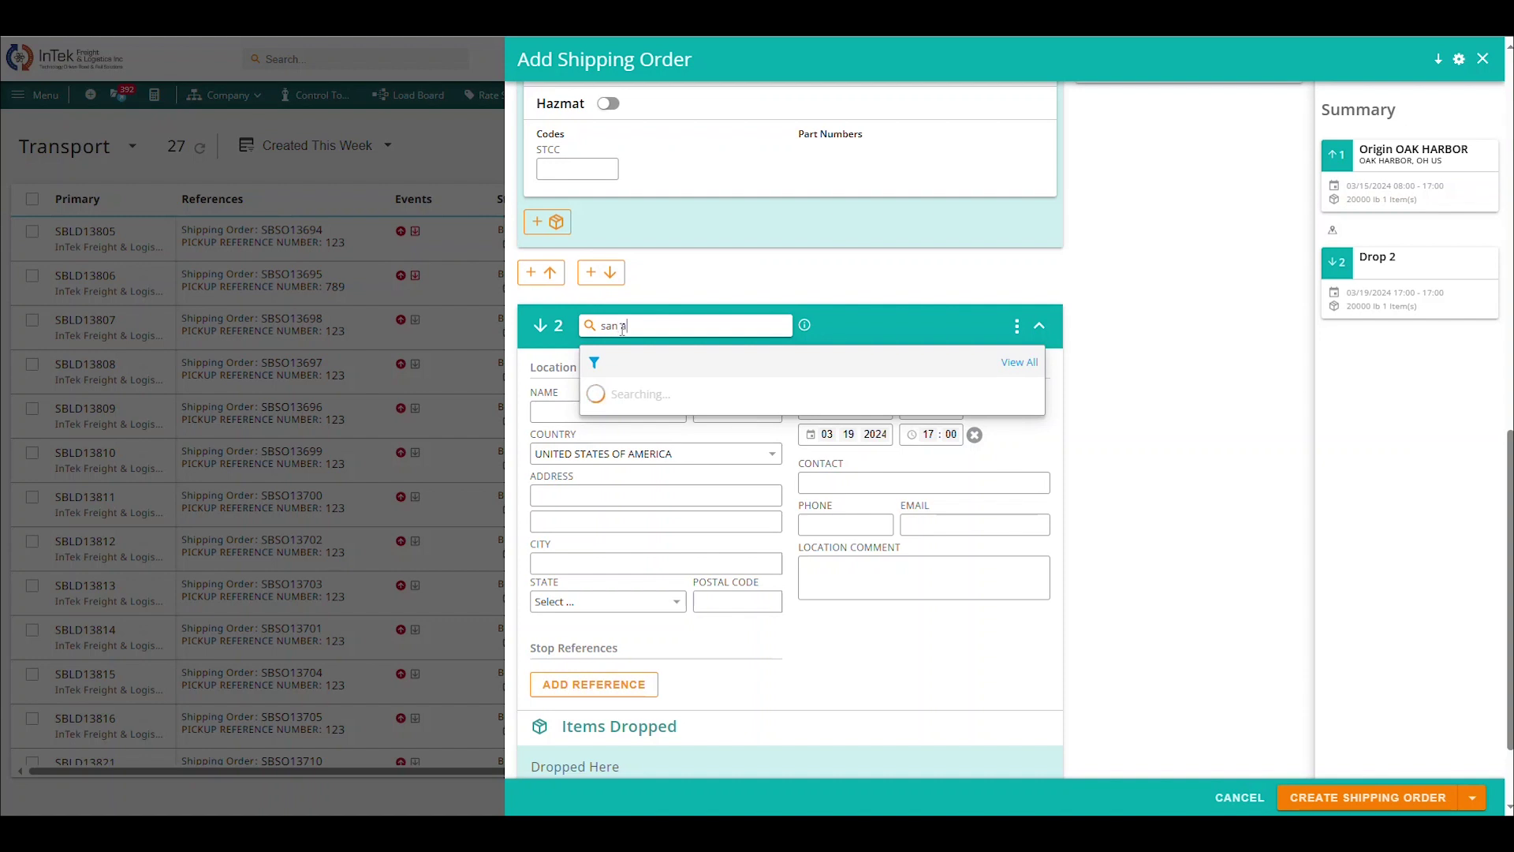
{"action": "type", "text": "ntonio"}
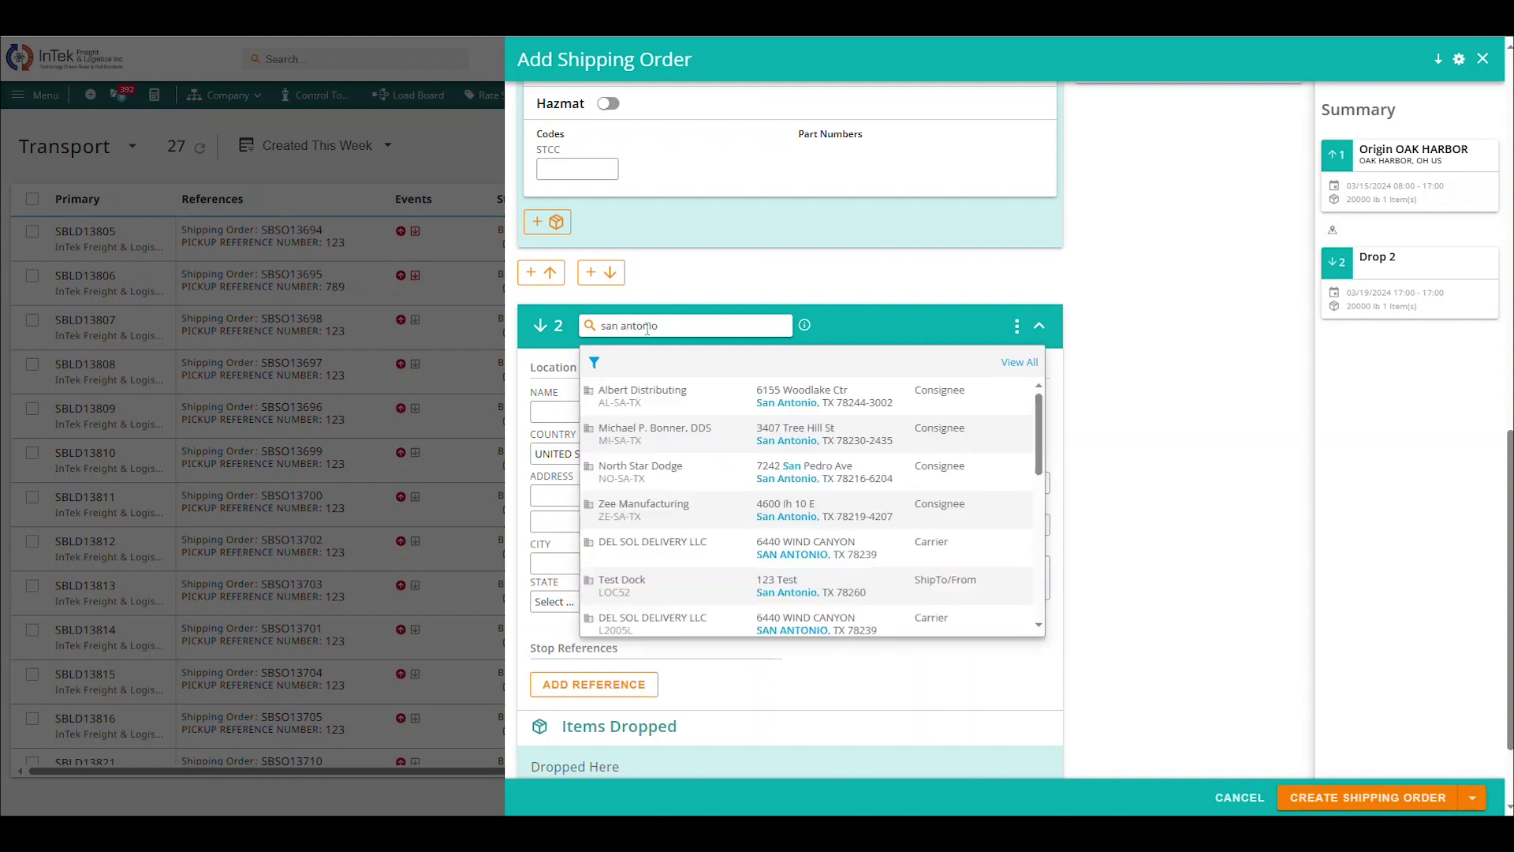
{"action": "scroll", "coordinate": [686, 528], "scroll_direction": "down", "scroll_amount": 3}
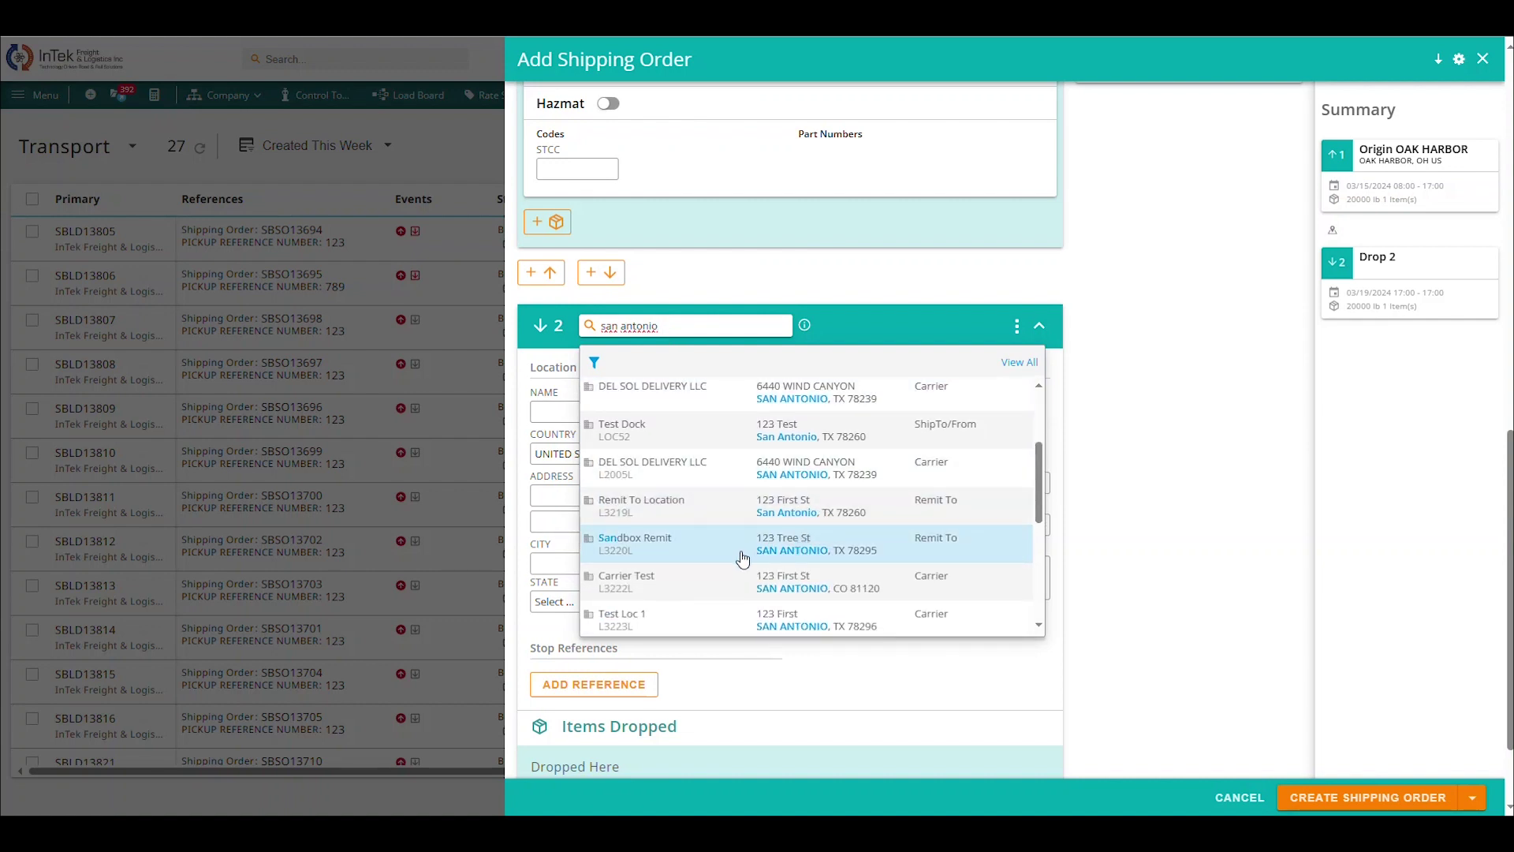
{"action": "scroll", "coordinate": [739, 558], "scroll_direction": "down", "scroll_amount": 2}
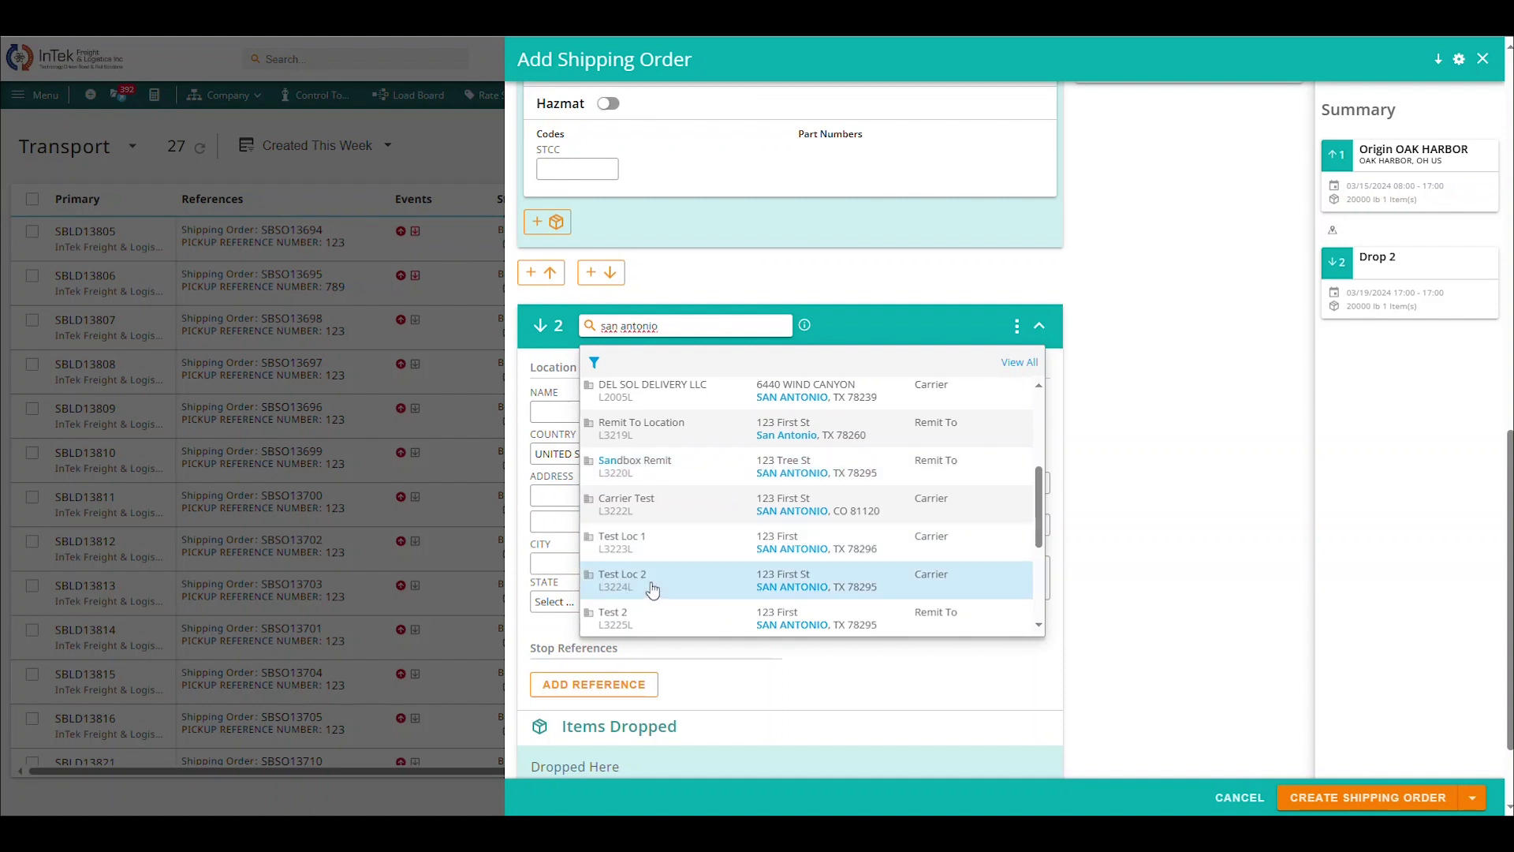
{"action": "left_click", "coordinate": [651, 590]}
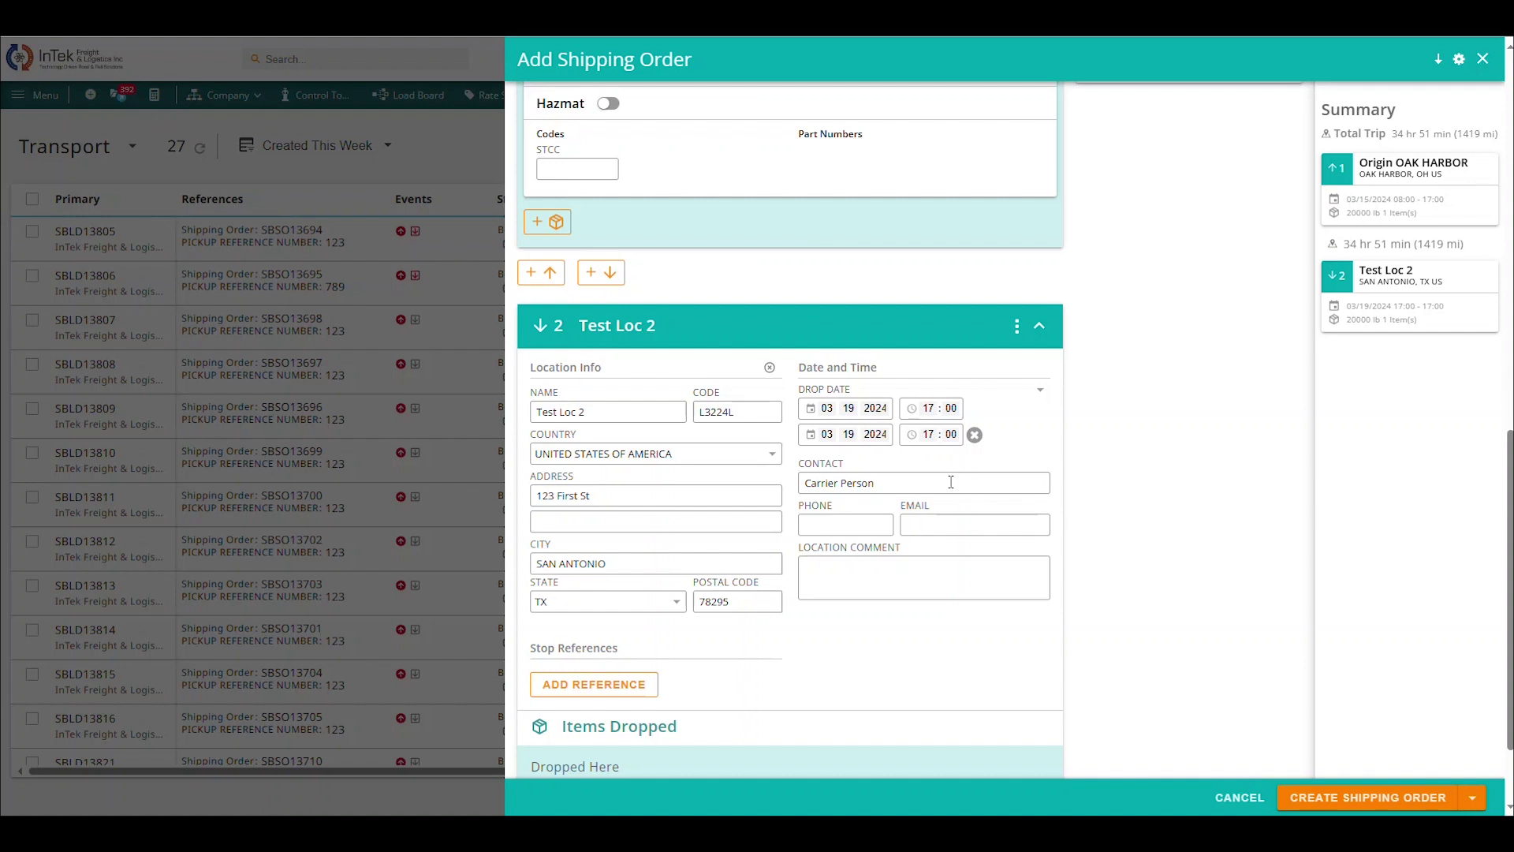
Review the completed drop stop and bring up the order's save options
{"action": "scroll", "coordinate": [990, 573], "scroll_direction": "down", "scroll_amount": 2}
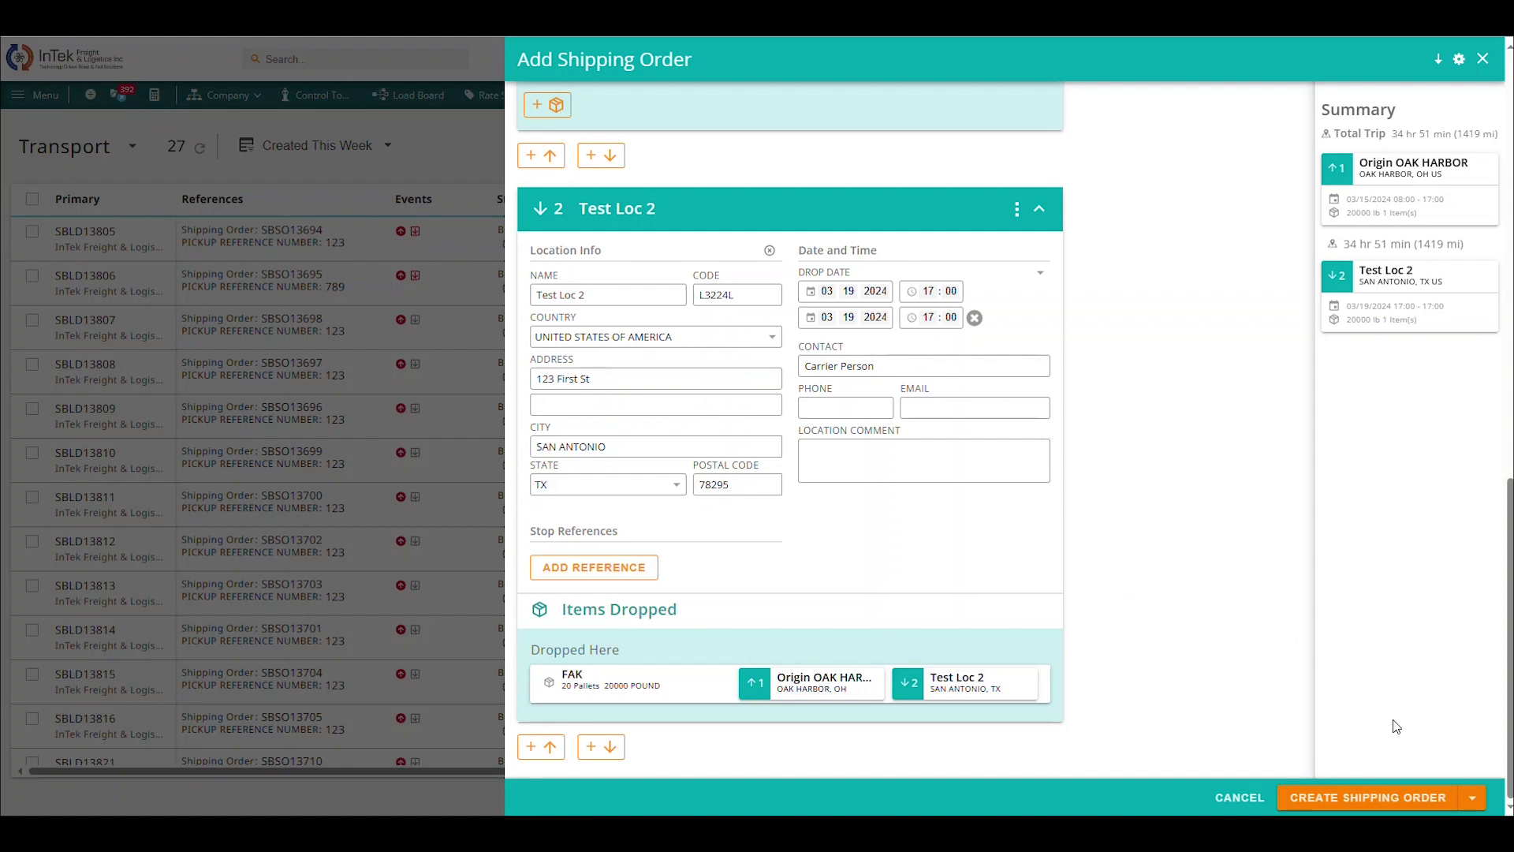
{"action": "left_click", "coordinate": [1473, 799]}
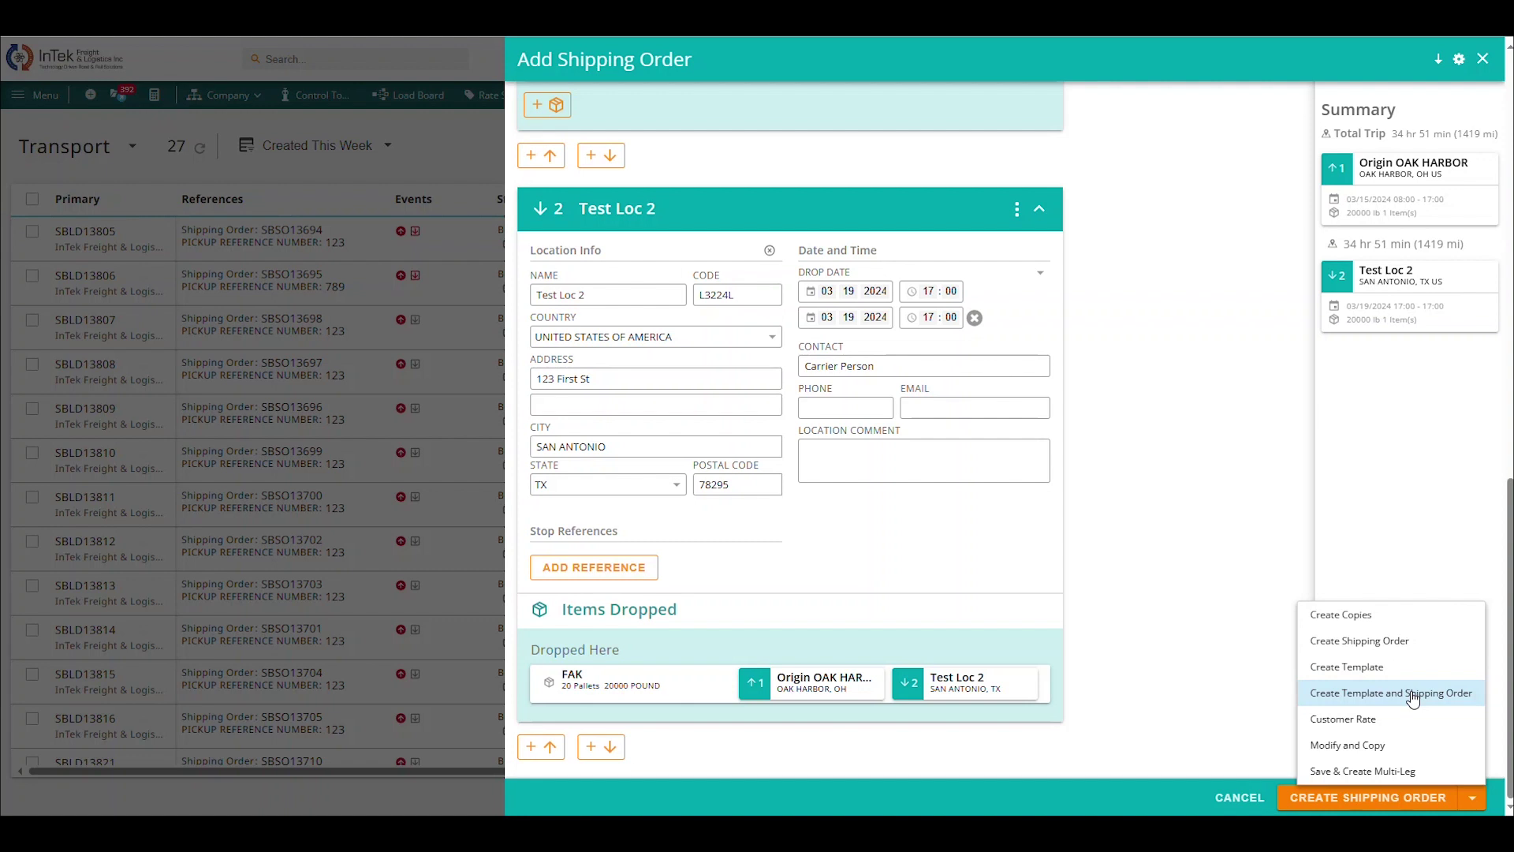
Use Create Template and Shipping Order, naming the template 'Sandbox Oak Harbor OH to San Antonio TX'
{"action": "left_click", "coordinate": [1356, 671]}
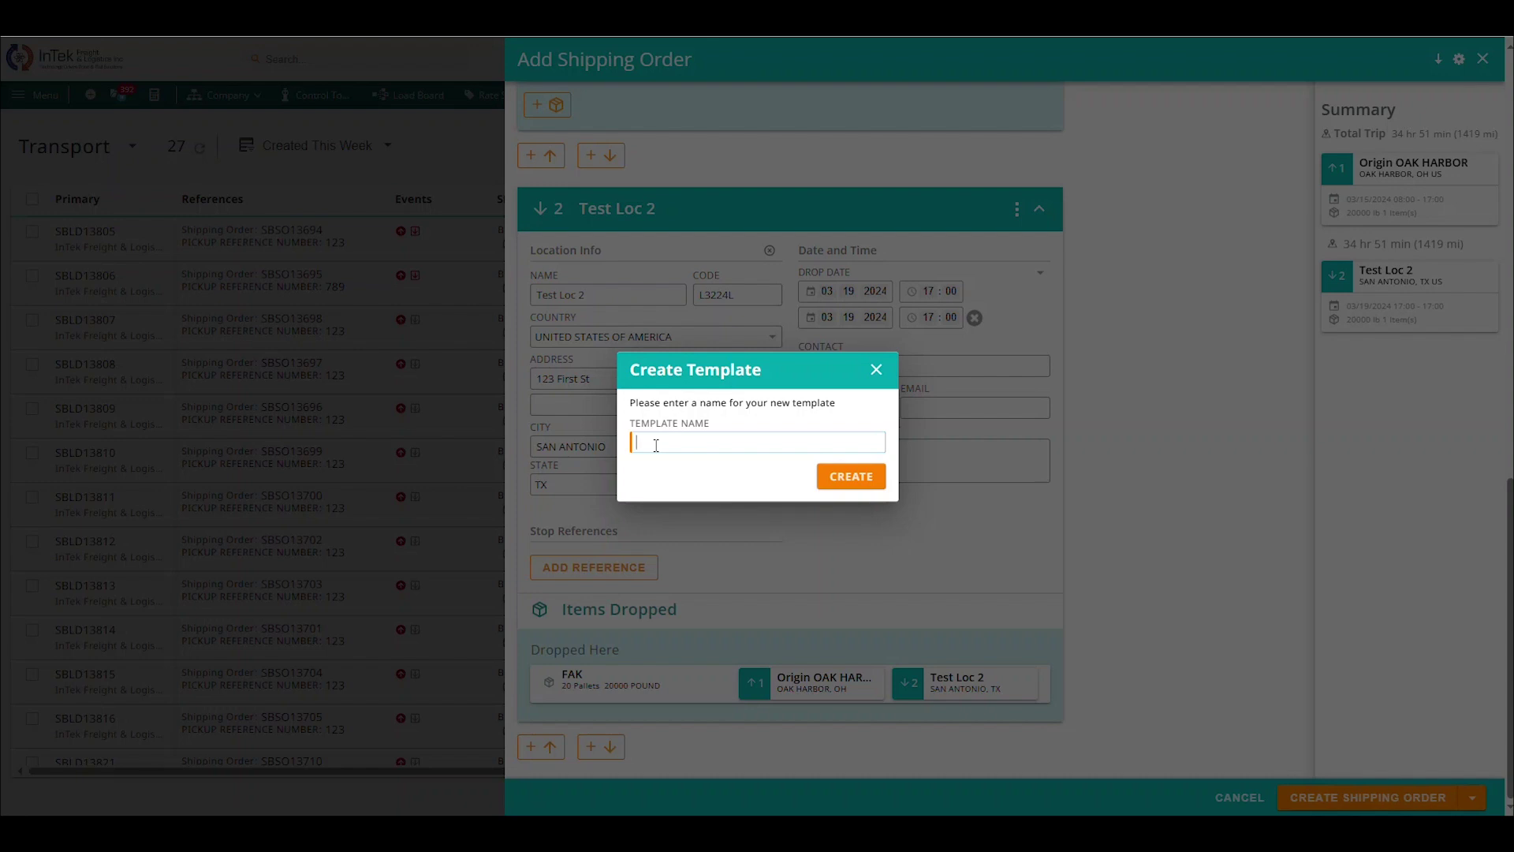
{"action": "type", "text": "Samp"}
{"action": "type", "text": "bo"}
{"action": "type", "text": "x O"}
{"action": "type", "text": "H"}
{"action": "type", "text": "ak Harbor"}
{"action": "type", "text": " O"}
{"action": "type", "text": "H to San"}
{"action": "type", "text": " Antonio"}
{"action": "type", "text": " T"}
{"action": "type", "text": "X"}
{"action": "left_click", "coordinate": [845, 477]}
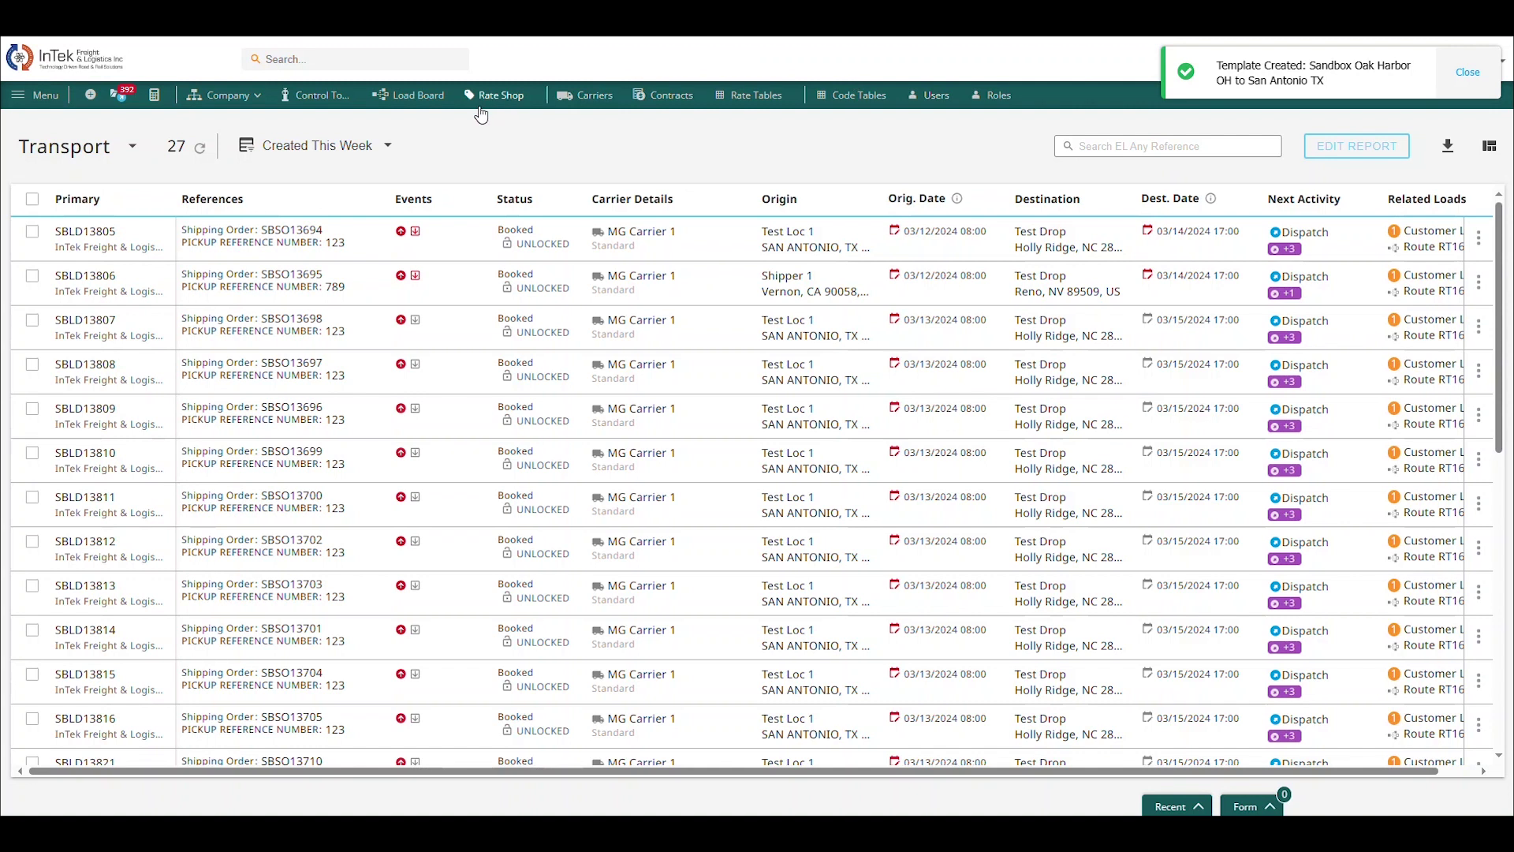
Navigate through Menu > Routes/Loads to the Route Templates list
{"action": "left_click", "coordinate": [391, 146]}
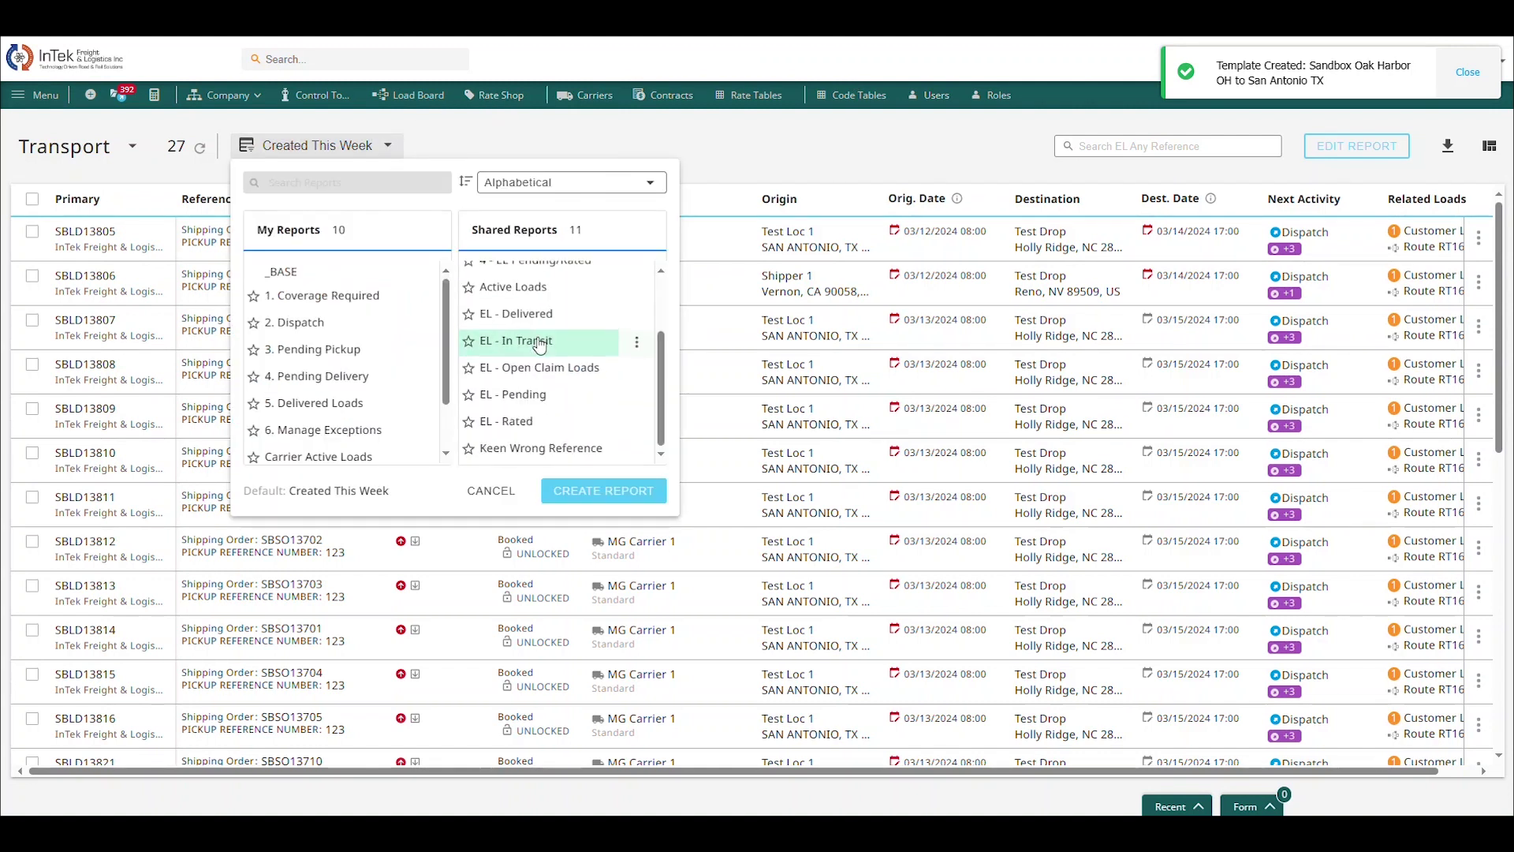
{"action": "left_click", "coordinate": [38, 94]}
{"action": "left_click", "coordinate": [147, 133]}
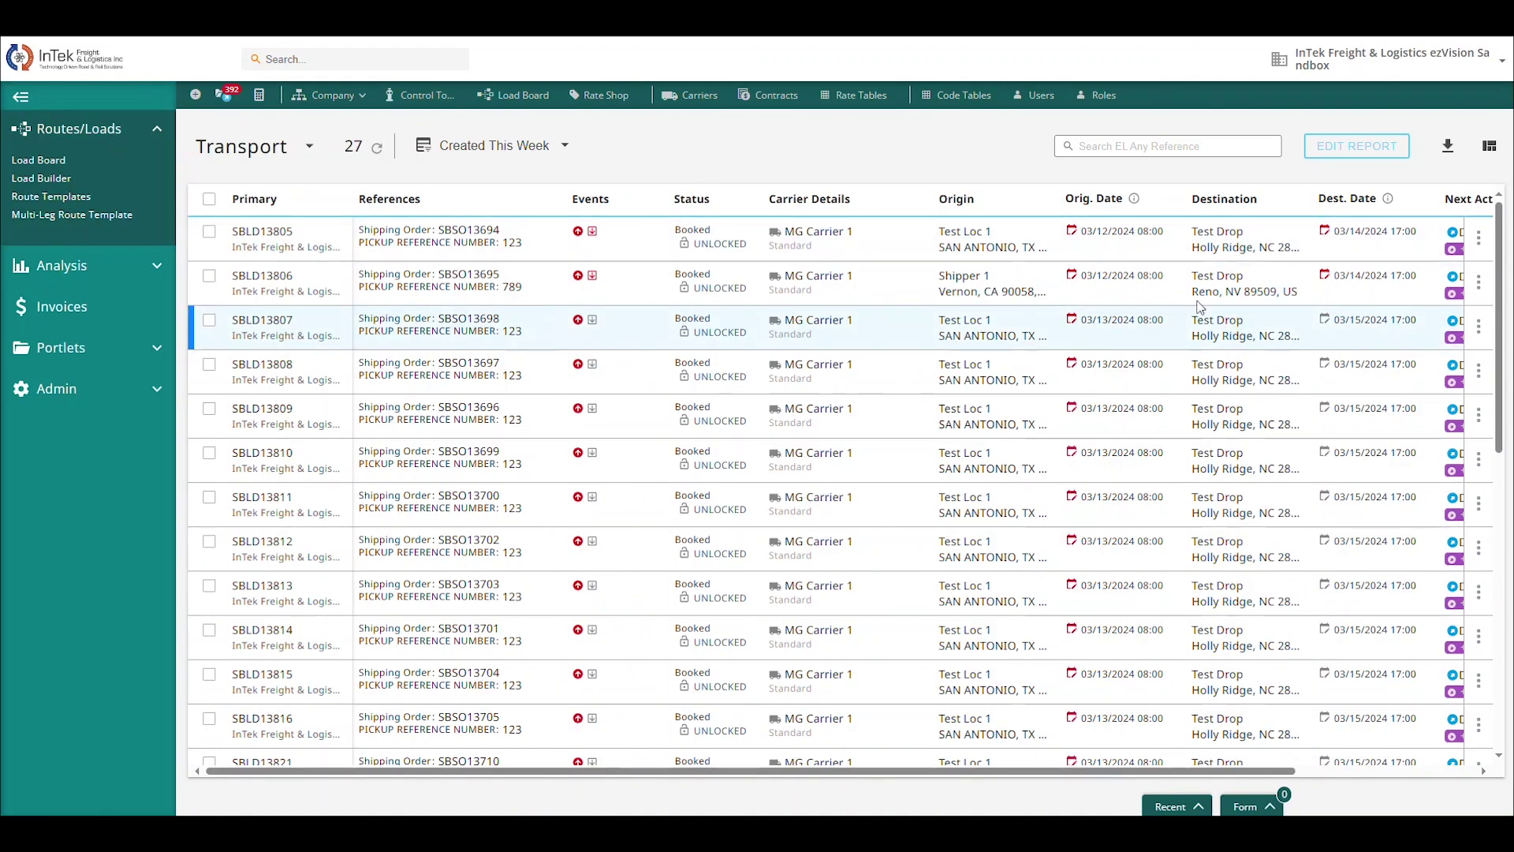
{"action": "left_click", "coordinate": [75, 198]}
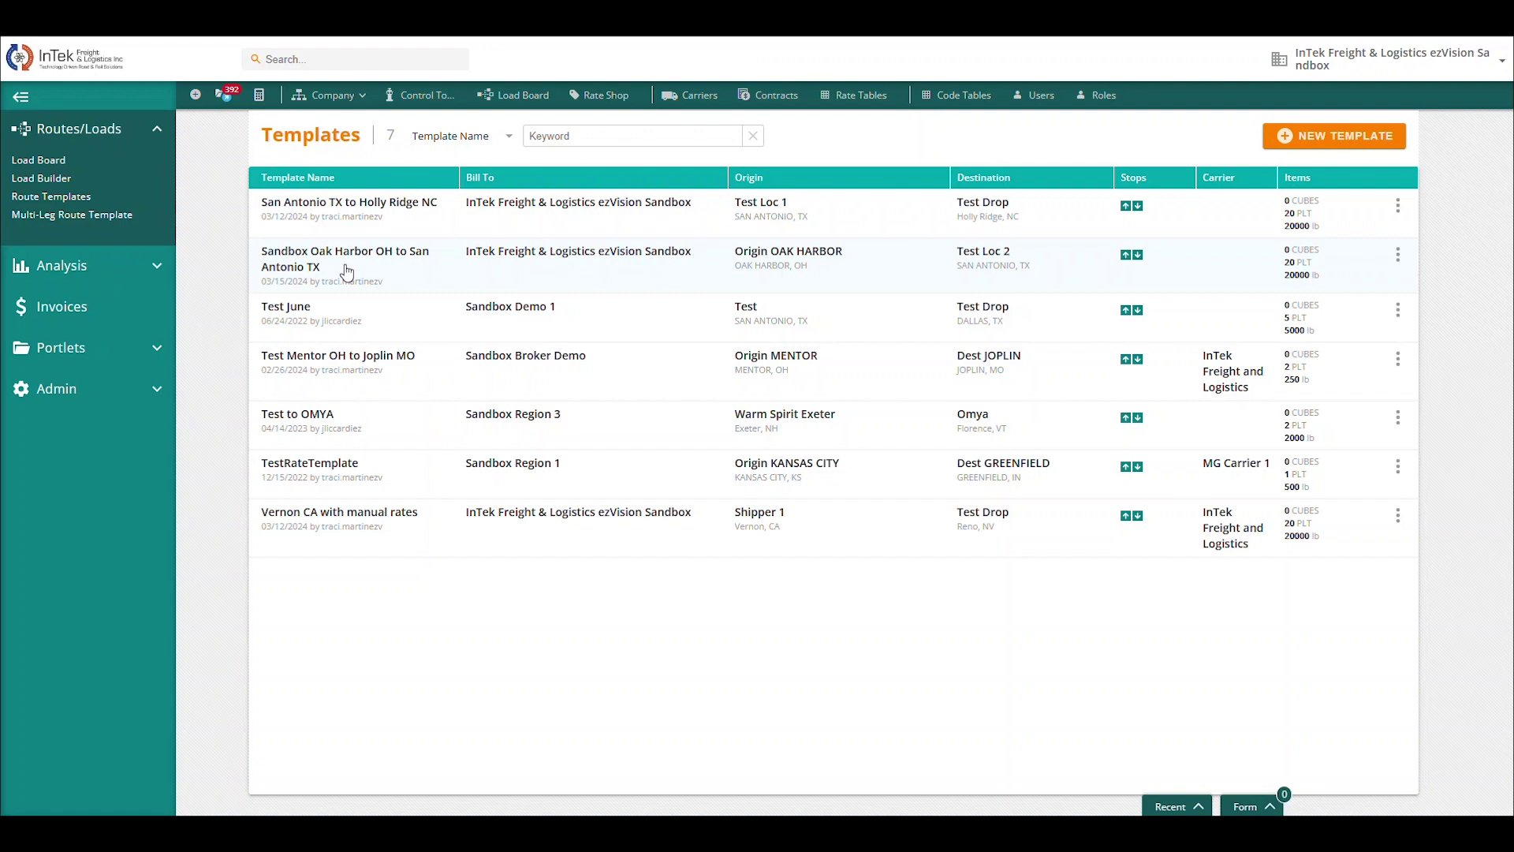
Execute the Sandbox Oak Harbor OH to San Antonio TX template to create shipping order SBSO13725
{"action": "left_click", "coordinate": [347, 272]}
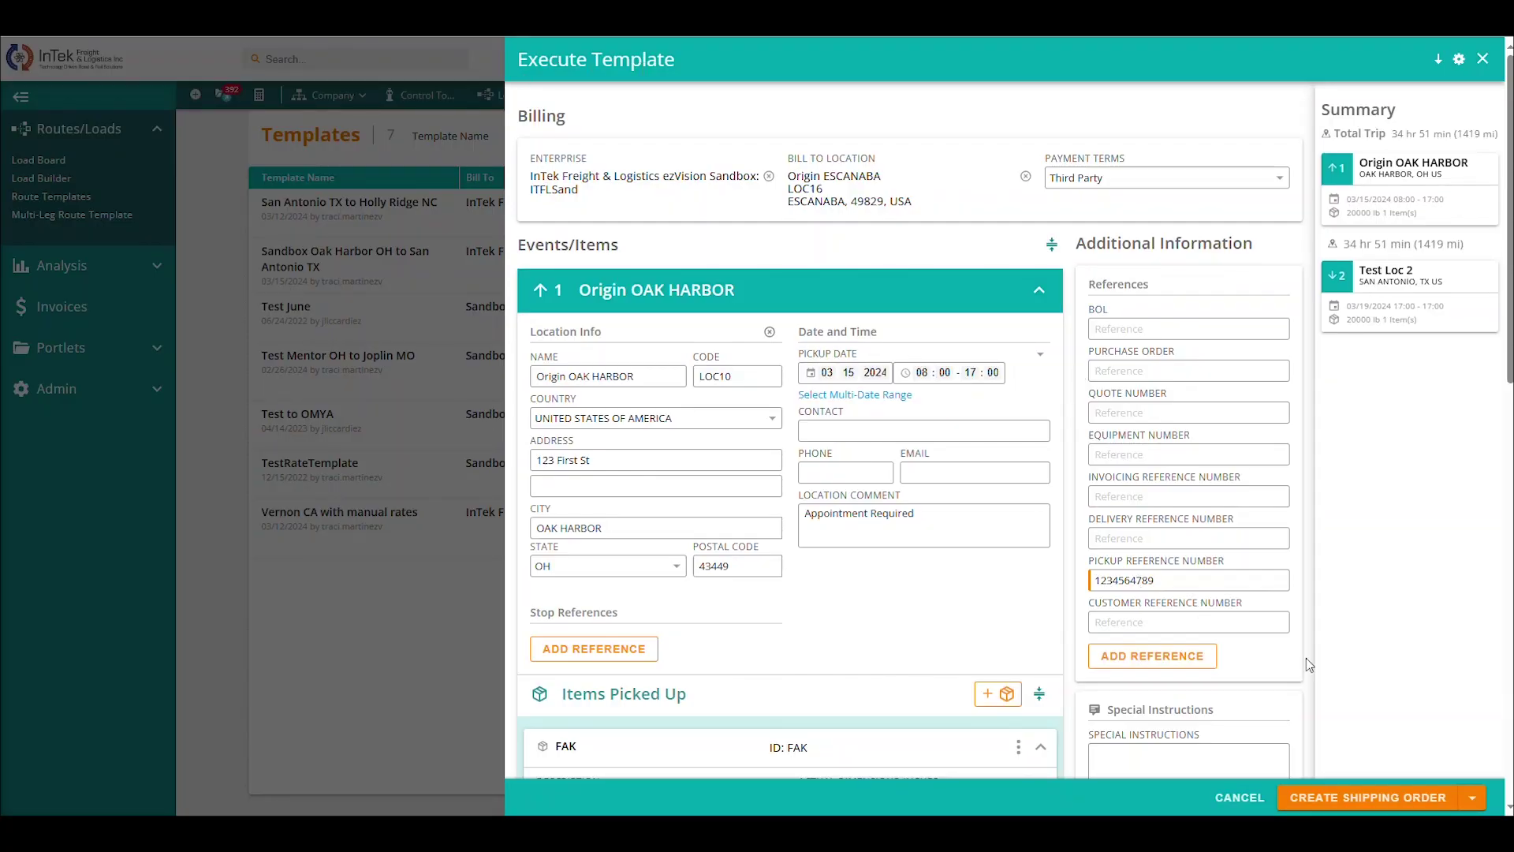
{"action": "left_click", "coordinate": [1401, 799]}
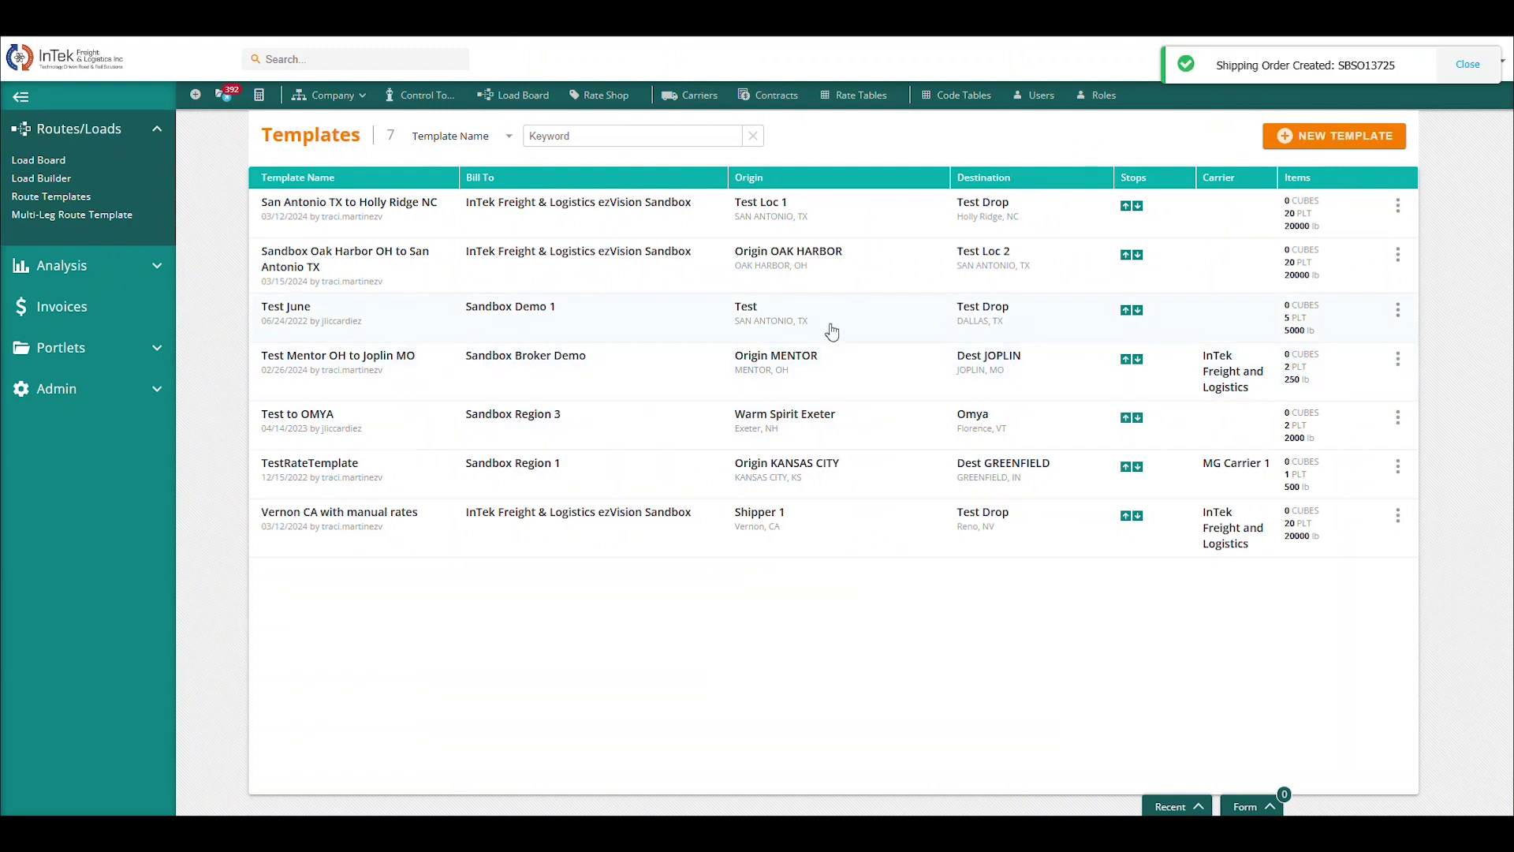
On the Load Board, apply the Created This Week saved report
{"action": "left_click", "coordinate": [508, 96]}
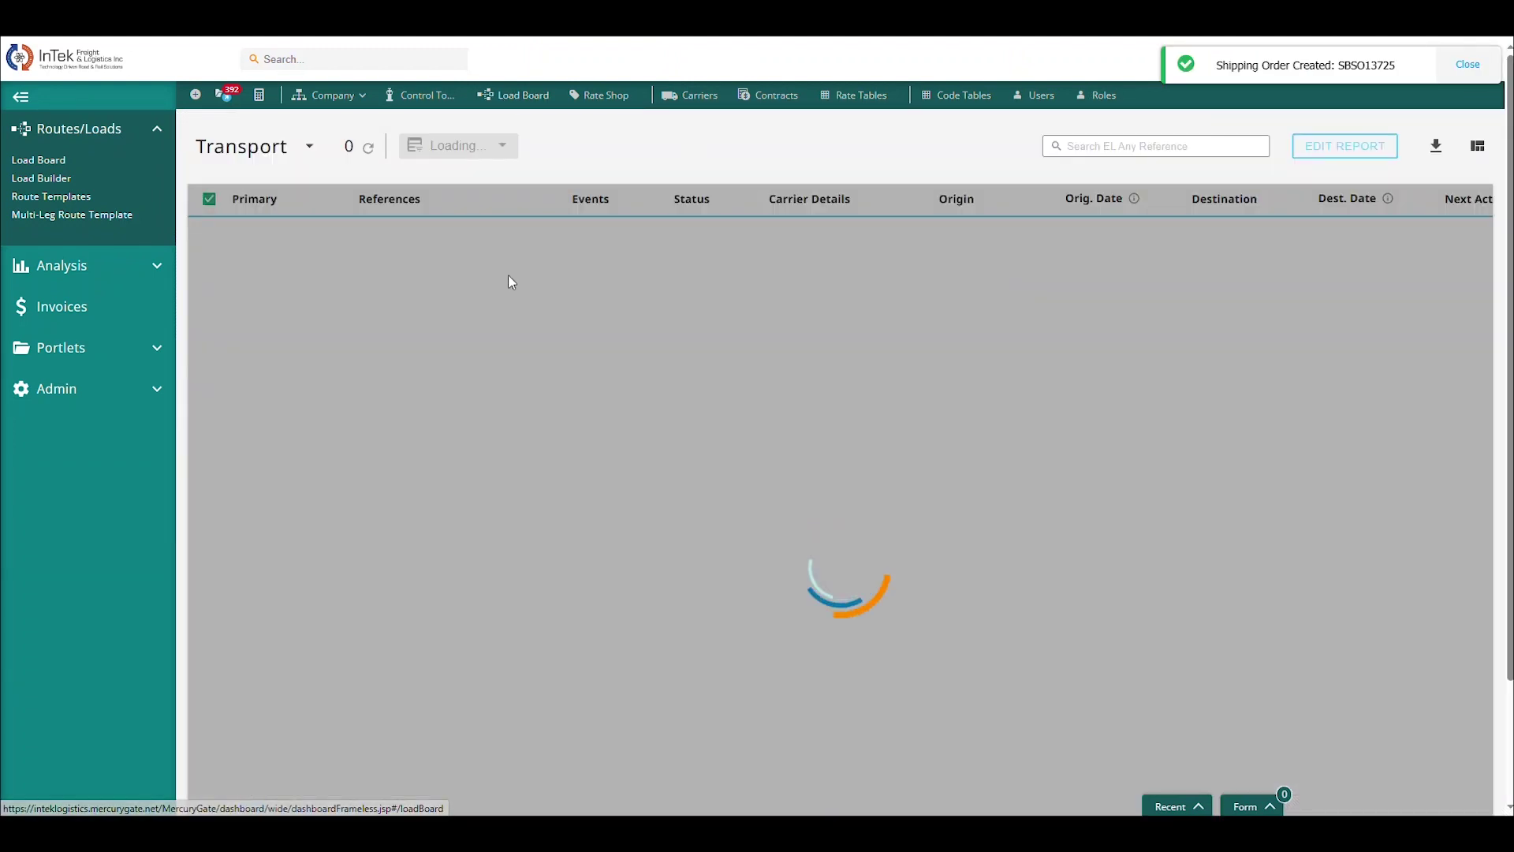
{"action": "left_click", "coordinate": [487, 152]}
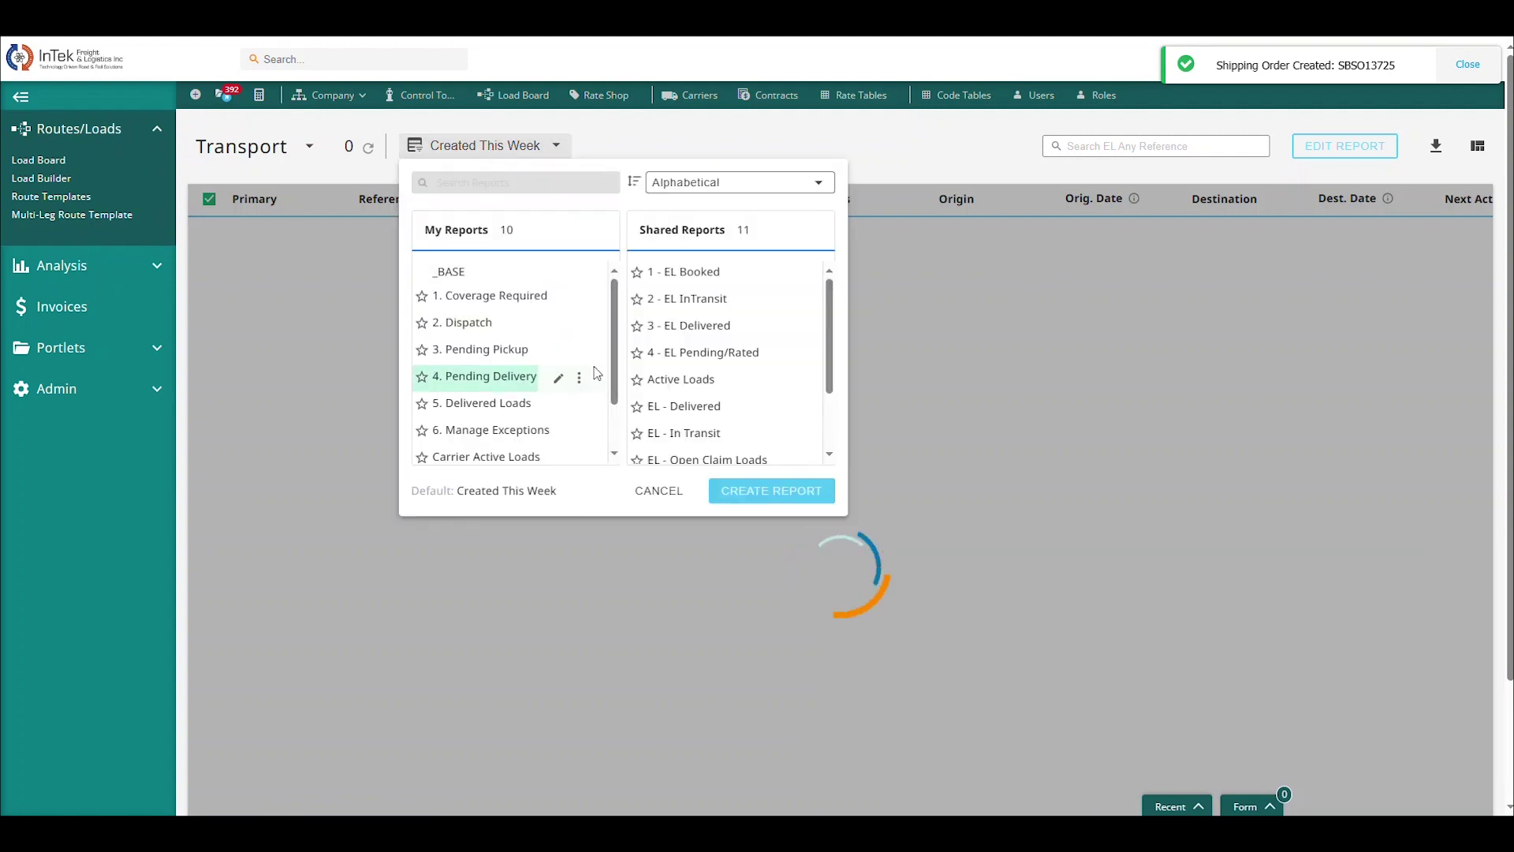
{"action": "scroll", "coordinate": [674, 386], "scroll_direction": "down", "scroll_amount": 3}
{"action": "scroll", "coordinate": [473, 300], "scroll_direction": "down", "scroll_amount": 2}
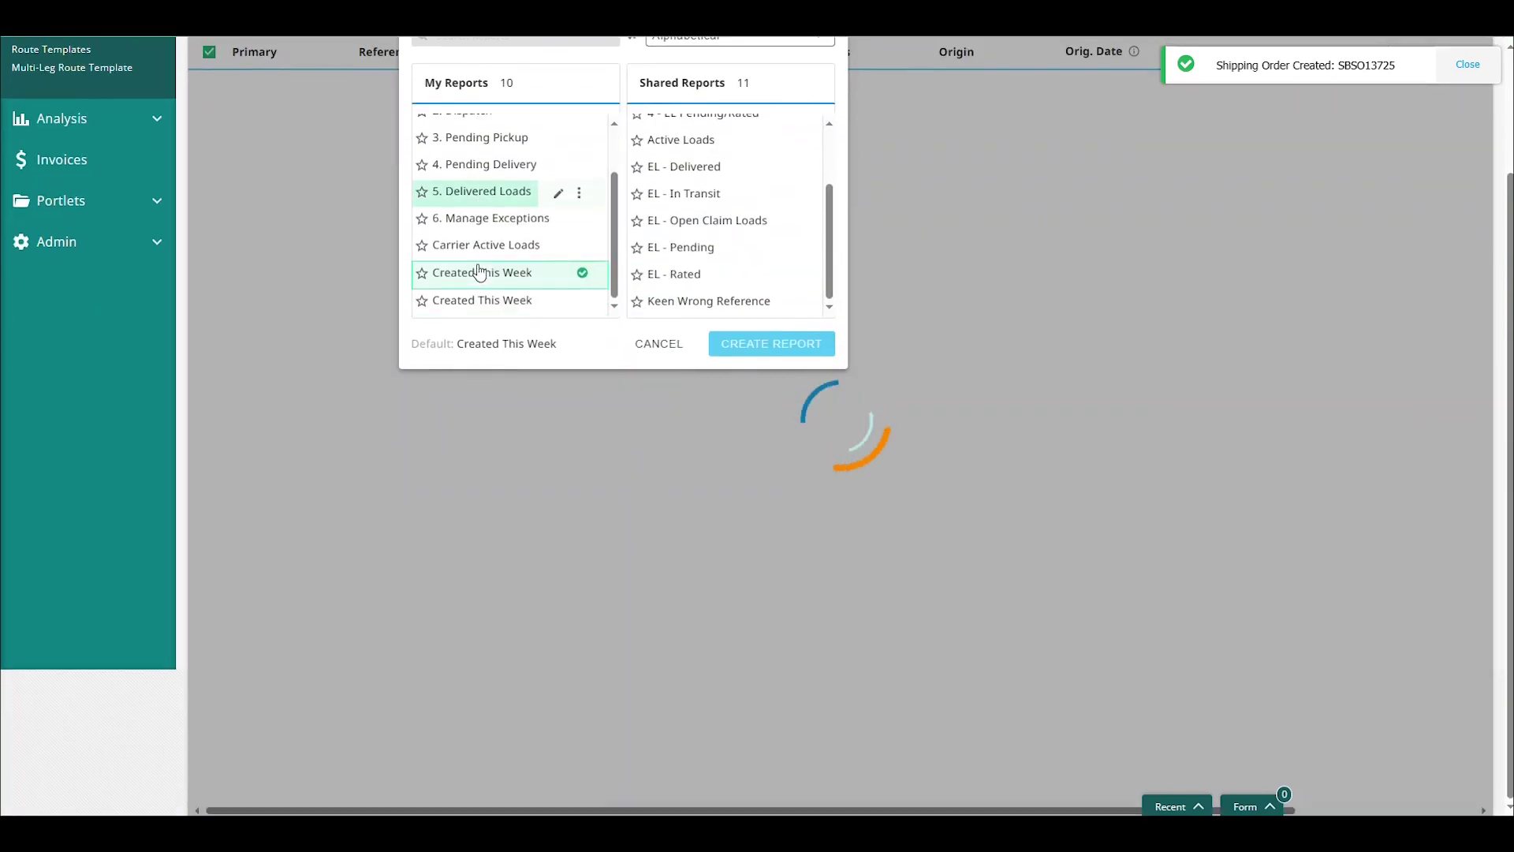
{"action": "left_click", "coordinate": [481, 284]}
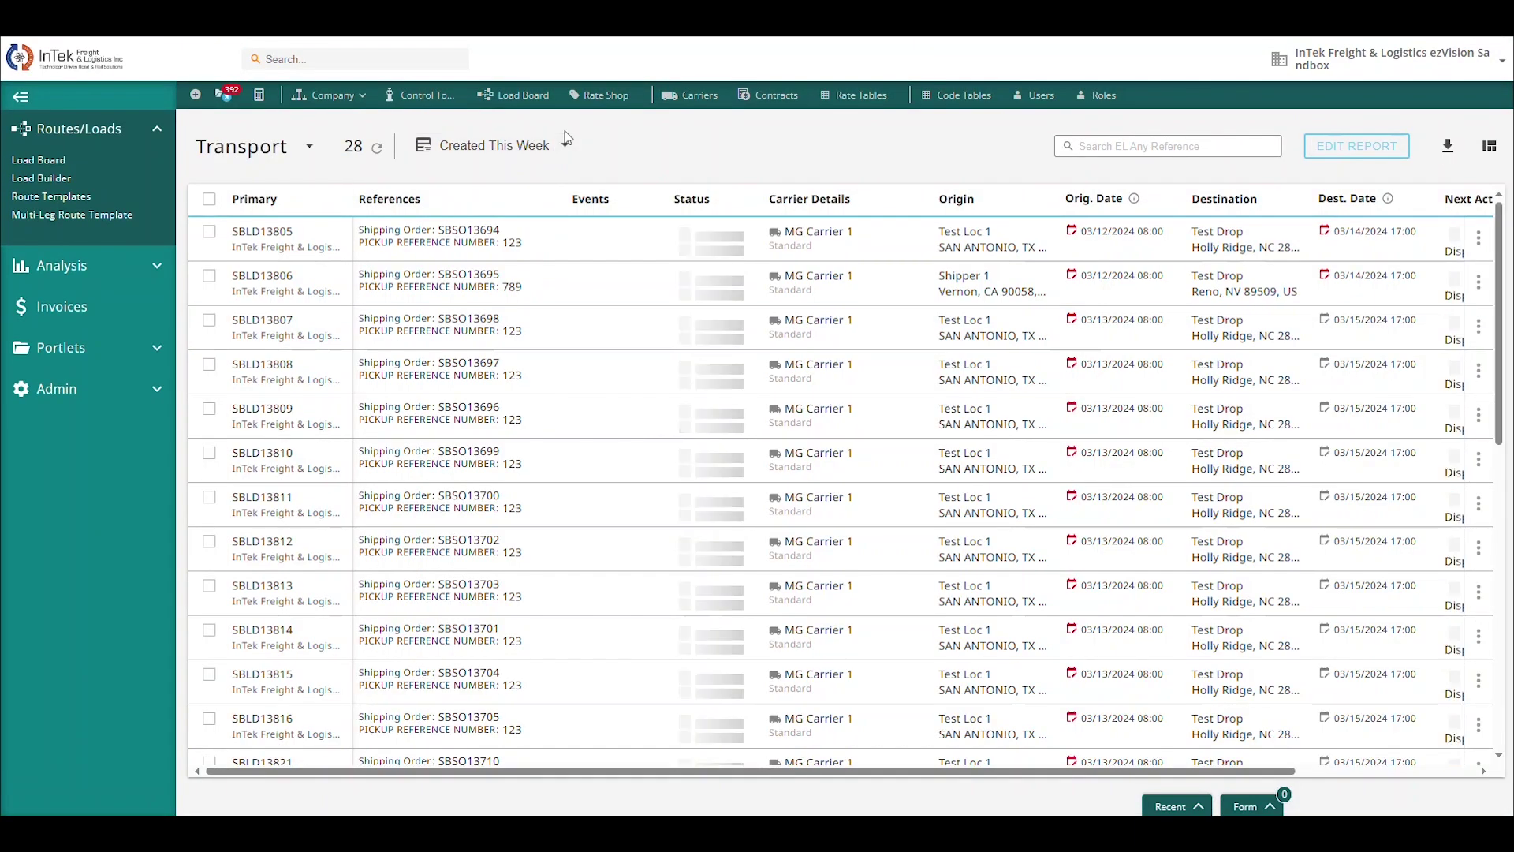
Reapply Created This Week and scroll down to find the new Pending Oak Harbor load
{"action": "left_click", "coordinate": [565, 156]}
{"action": "left_click", "coordinate": [565, 158]}
{"action": "left_click", "coordinate": [561, 157]}
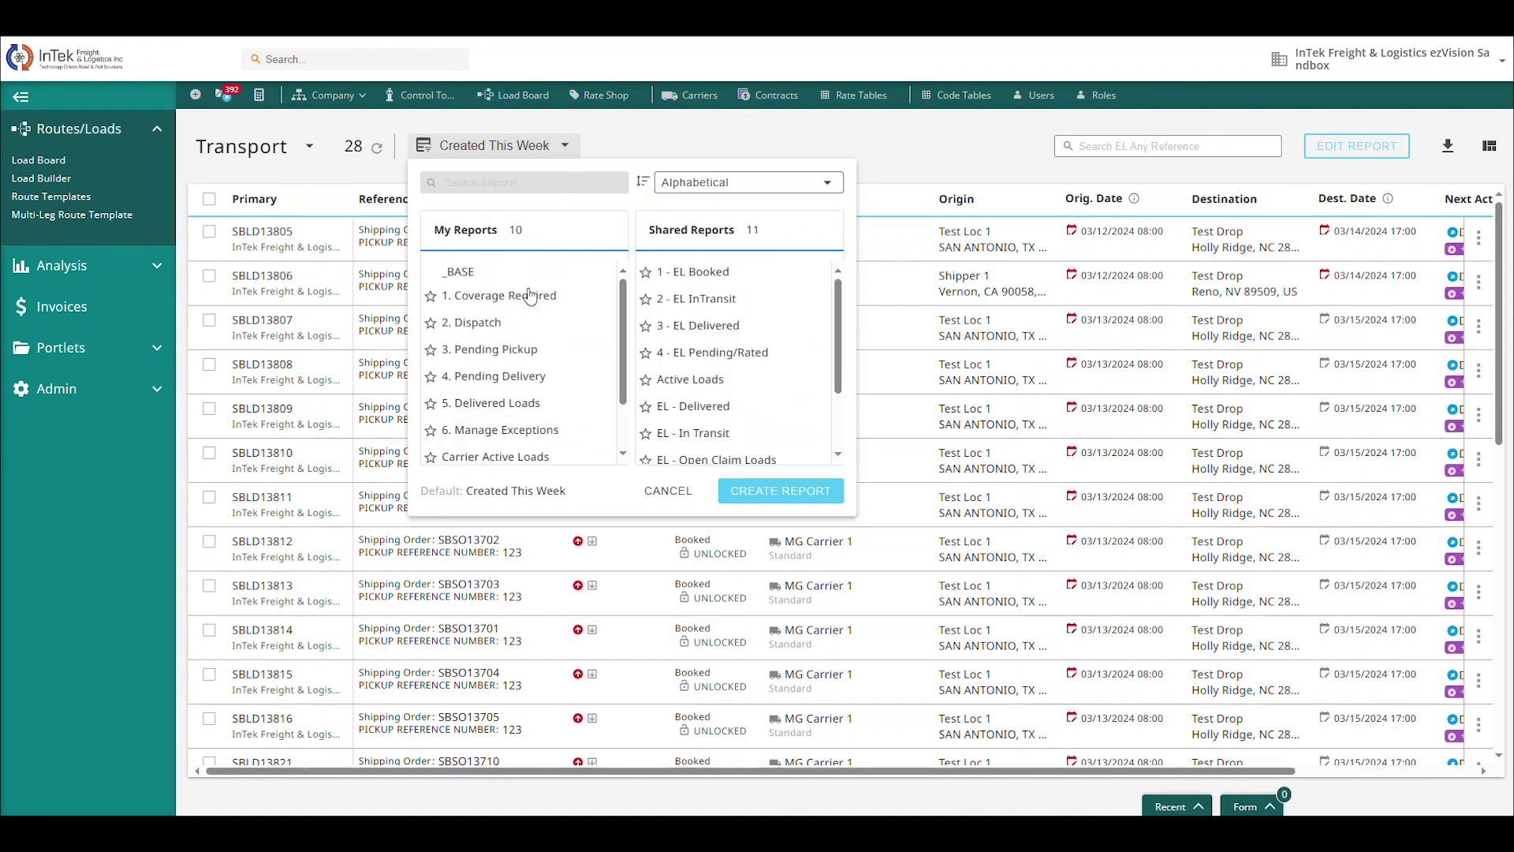
{"action": "scroll", "coordinate": [520, 355], "scroll_direction": "down", "scroll_amount": 2}
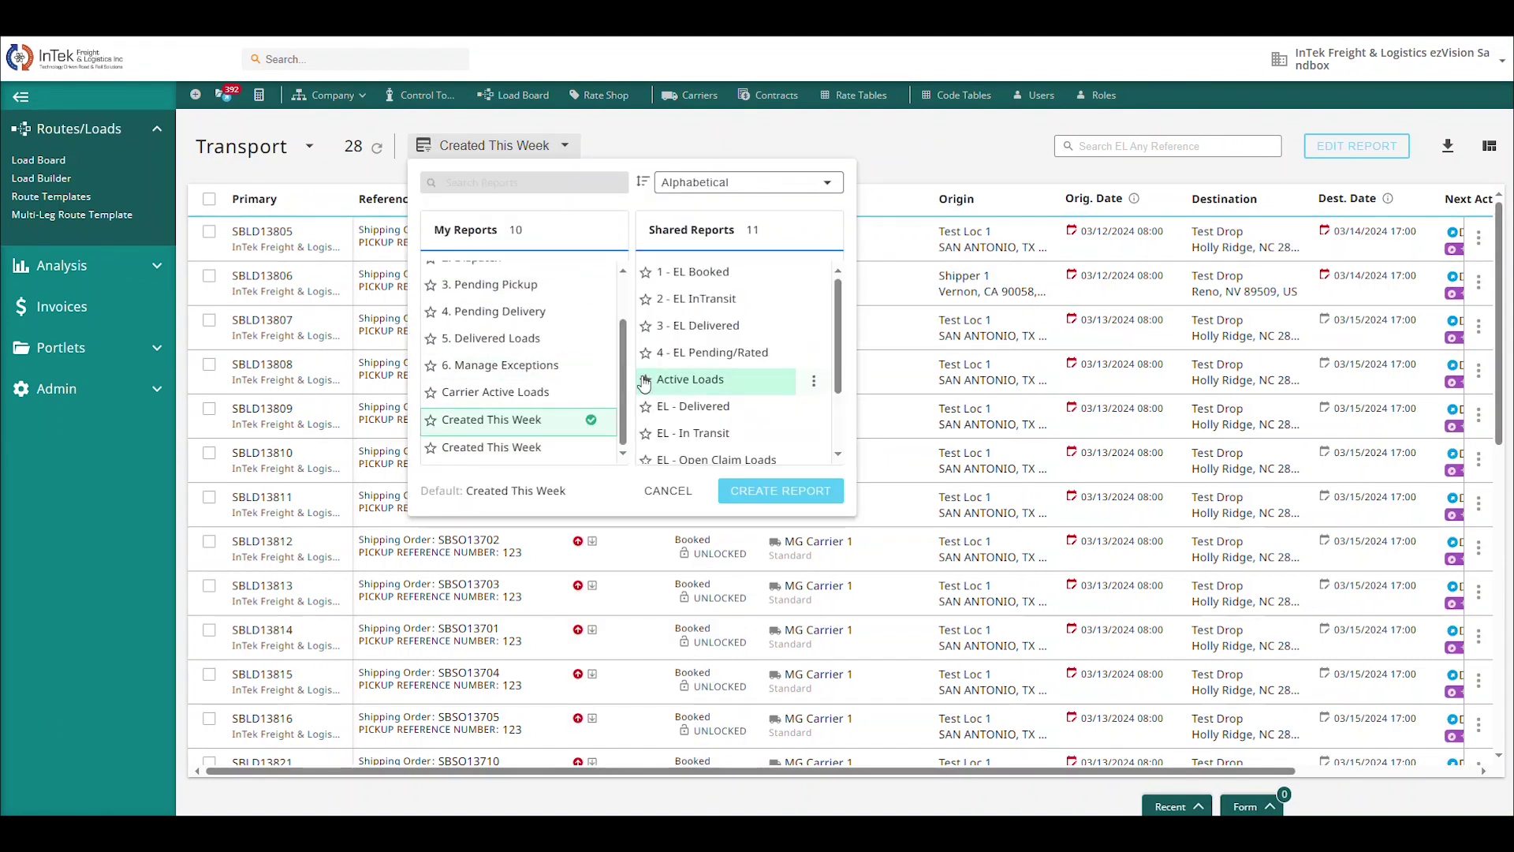
{"action": "scroll", "coordinate": [691, 378], "scroll_direction": "down", "scroll_amount": 3}
{"action": "scroll", "coordinate": [690, 387], "scroll_direction": "up", "scroll_amount": 3}
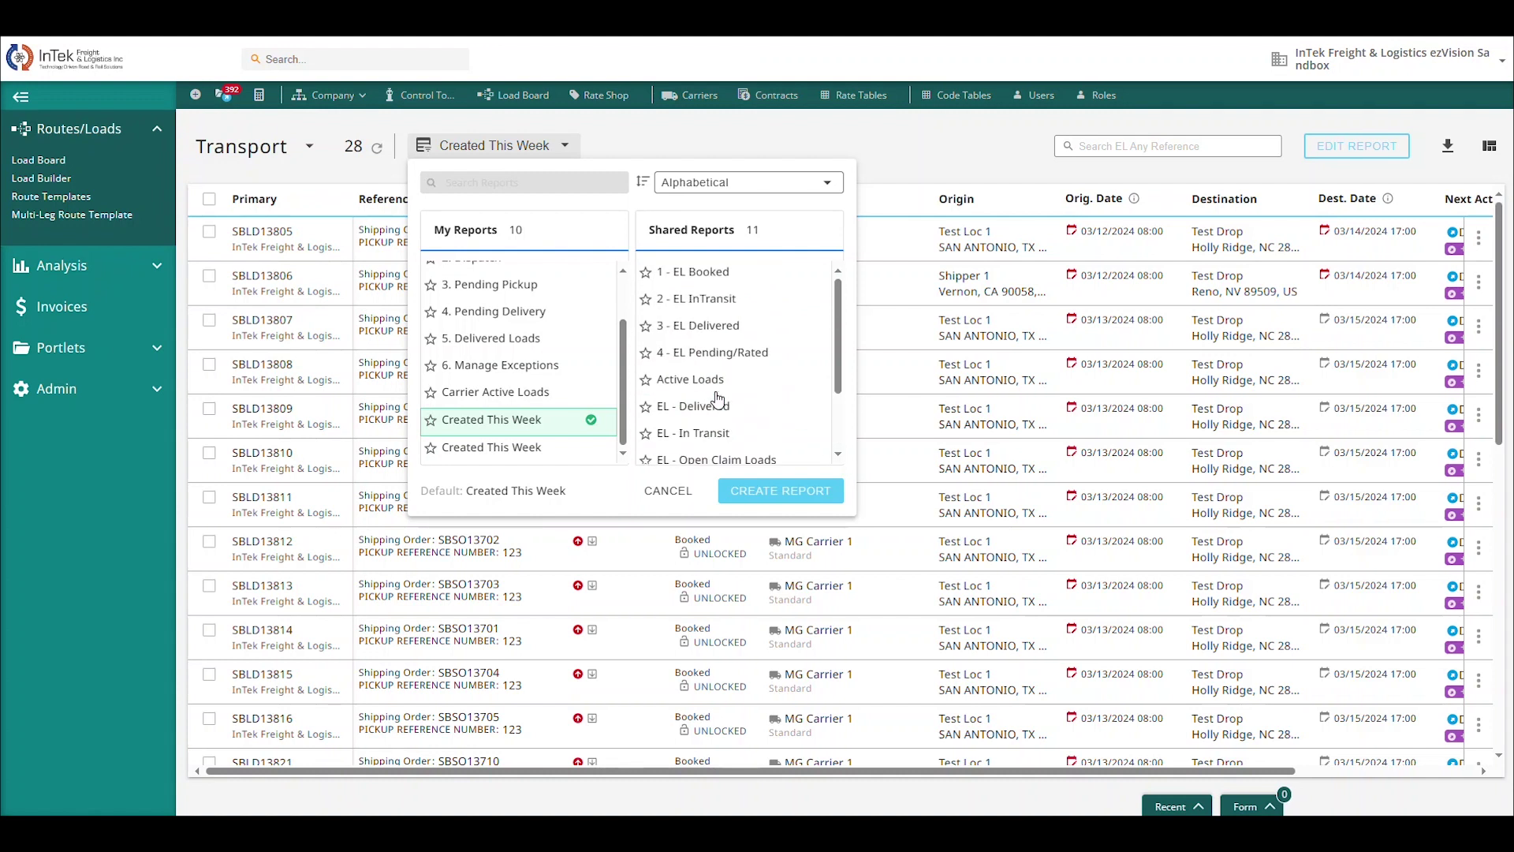
{"action": "left_click", "coordinate": [504, 422]}
{"action": "scroll", "coordinate": [895, 548], "scroll_direction": "down", "scroll_amount": 5}
{"action": "scroll", "coordinate": [895, 548], "scroll_direction": "down", "scroll_amount": 5}
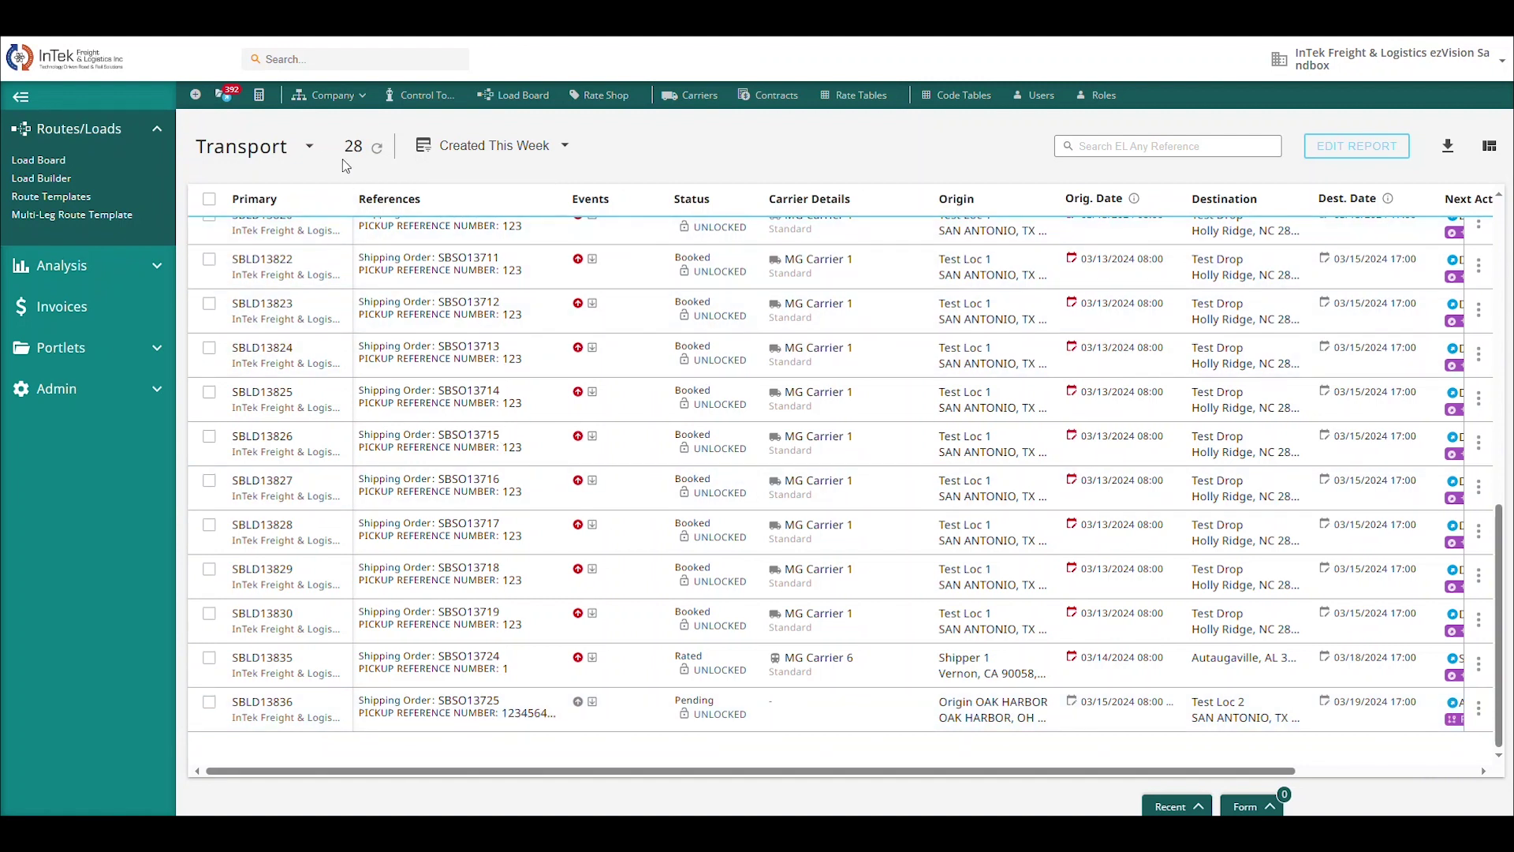
{"action": "left_click", "coordinate": [308, 146]}
Assign and save the MG Carrier 1 customer rate of $4215.56 USD to order SBSO13725
{"action": "left_click", "coordinate": [267, 202]}
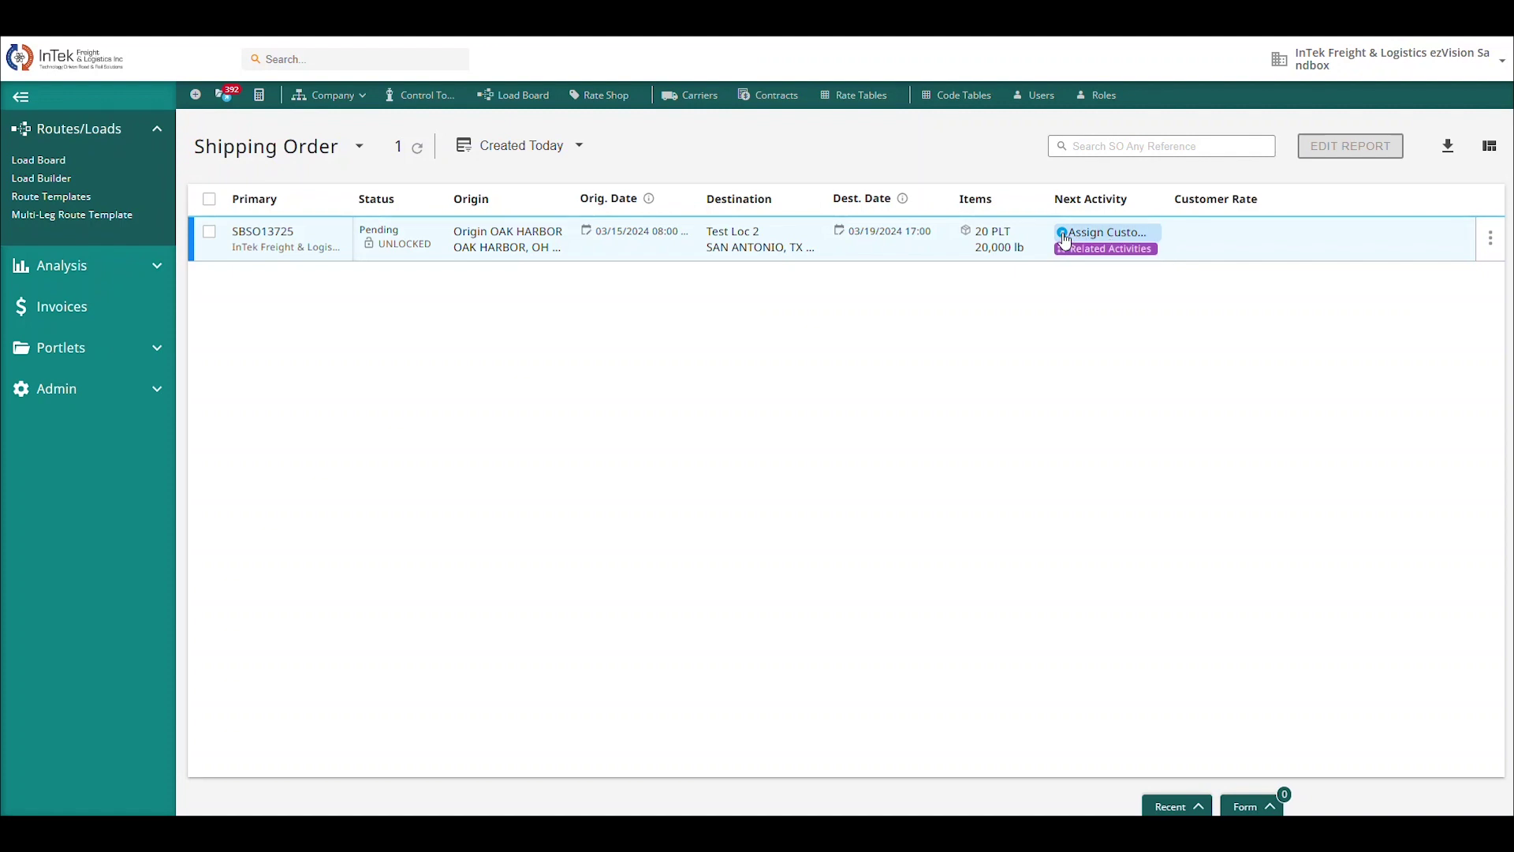
{"action": "left_click", "coordinate": [1063, 234]}
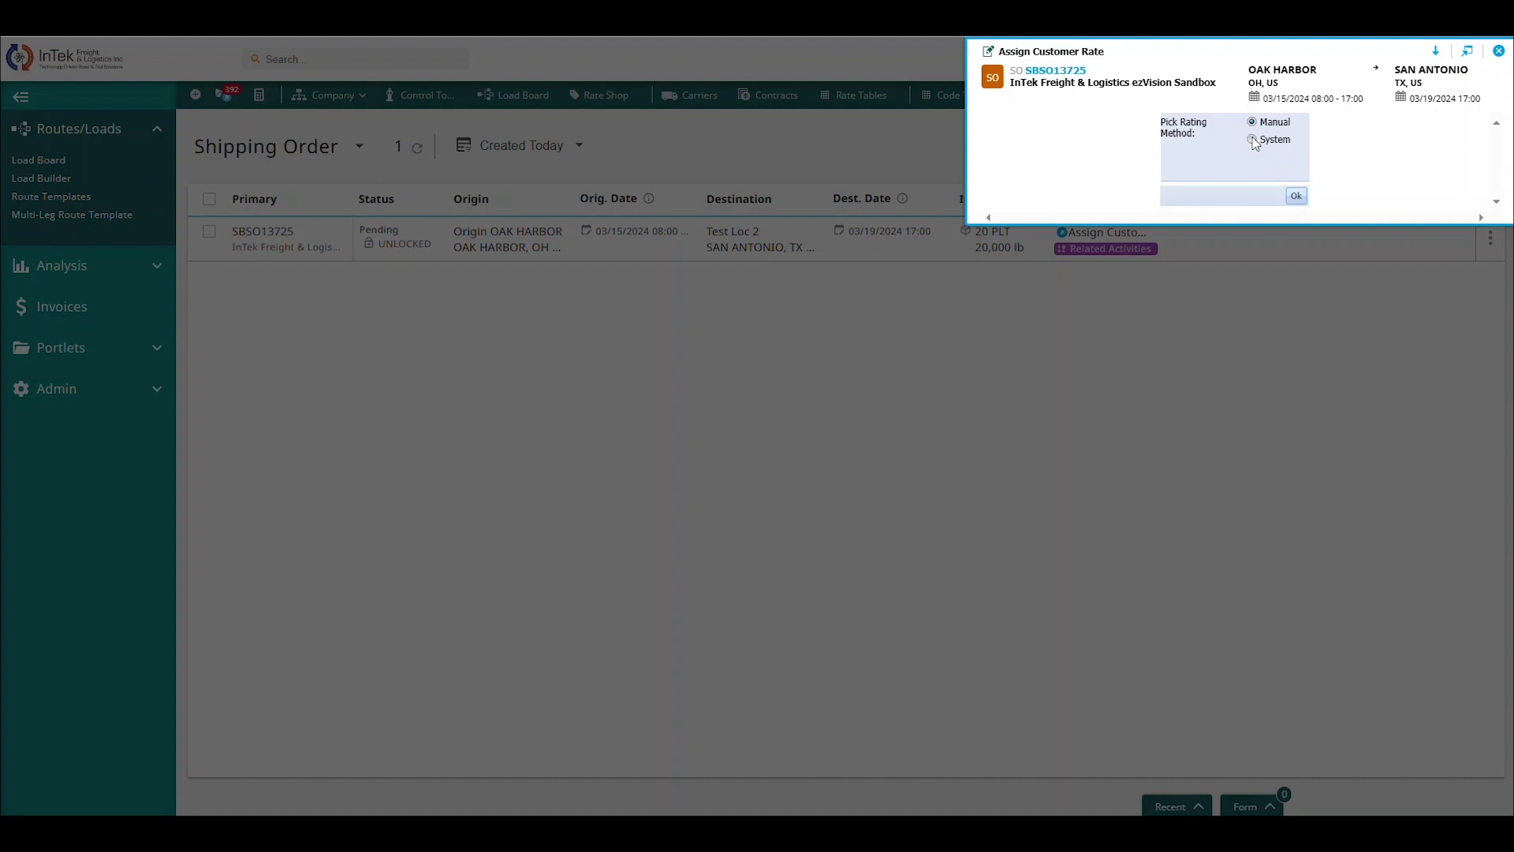
{"action": "left_click", "coordinate": [1296, 197]}
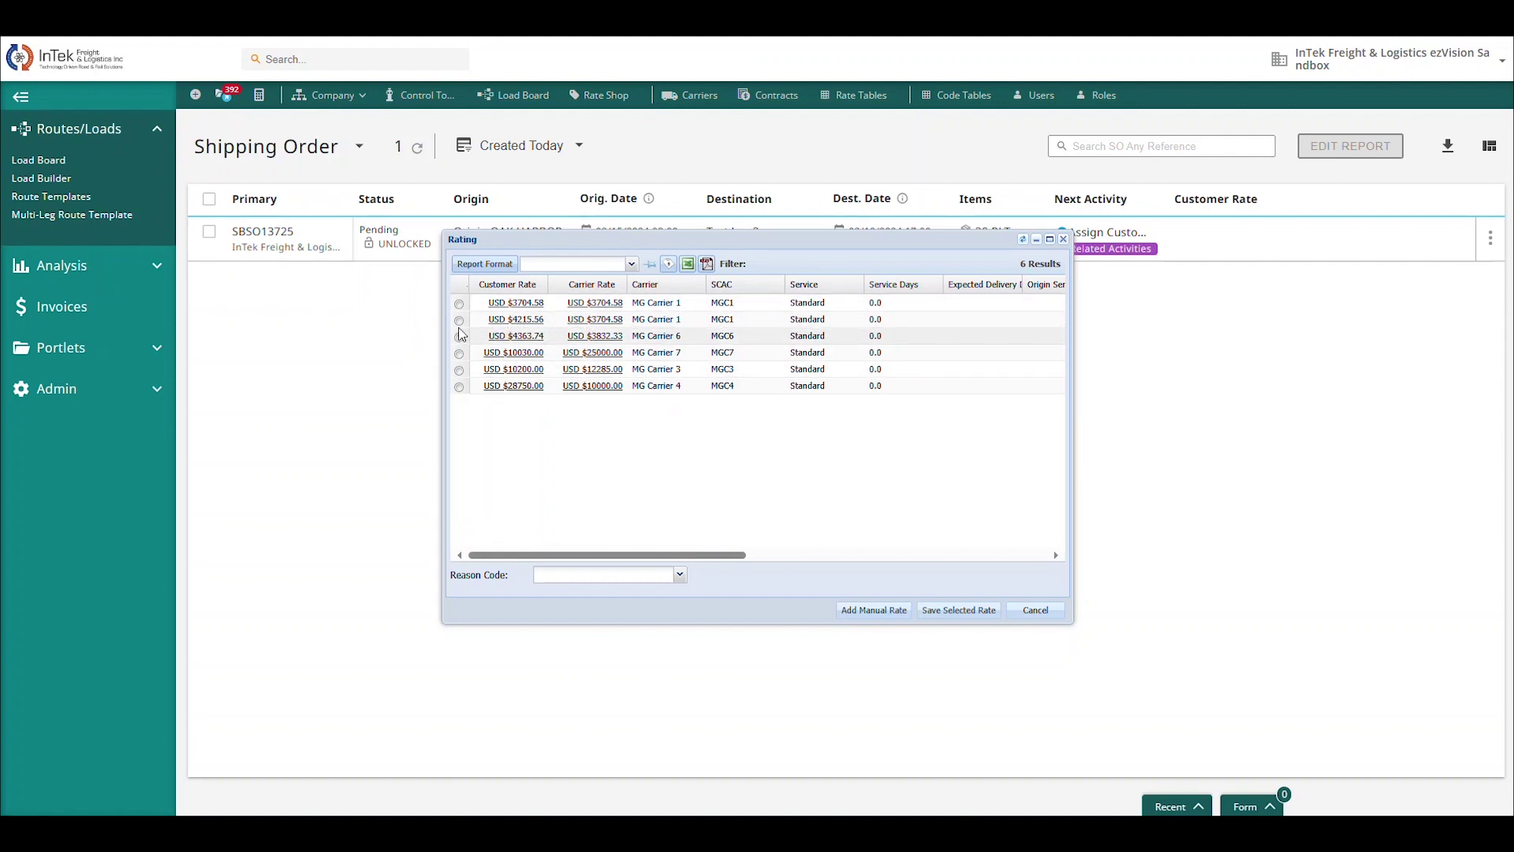
{"action": "left_click", "coordinate": [973, 613]}
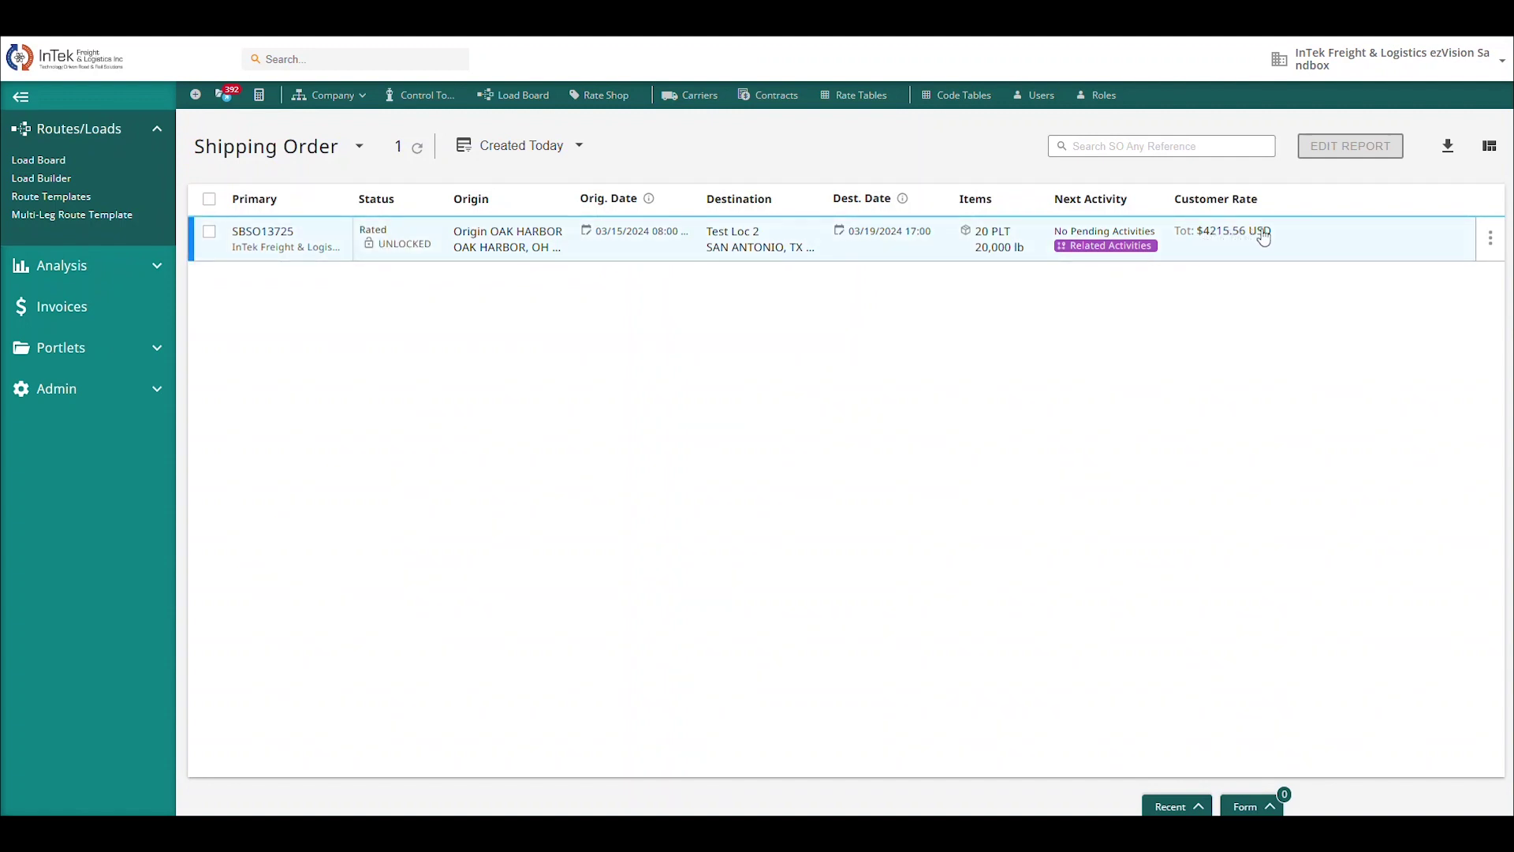
Open related transport load SBLD13836 from order SBSO13725 to view its $3704.58 USD MG Carrier 1 rate
{"action": "left_click", "coordinate": [273, 236]}
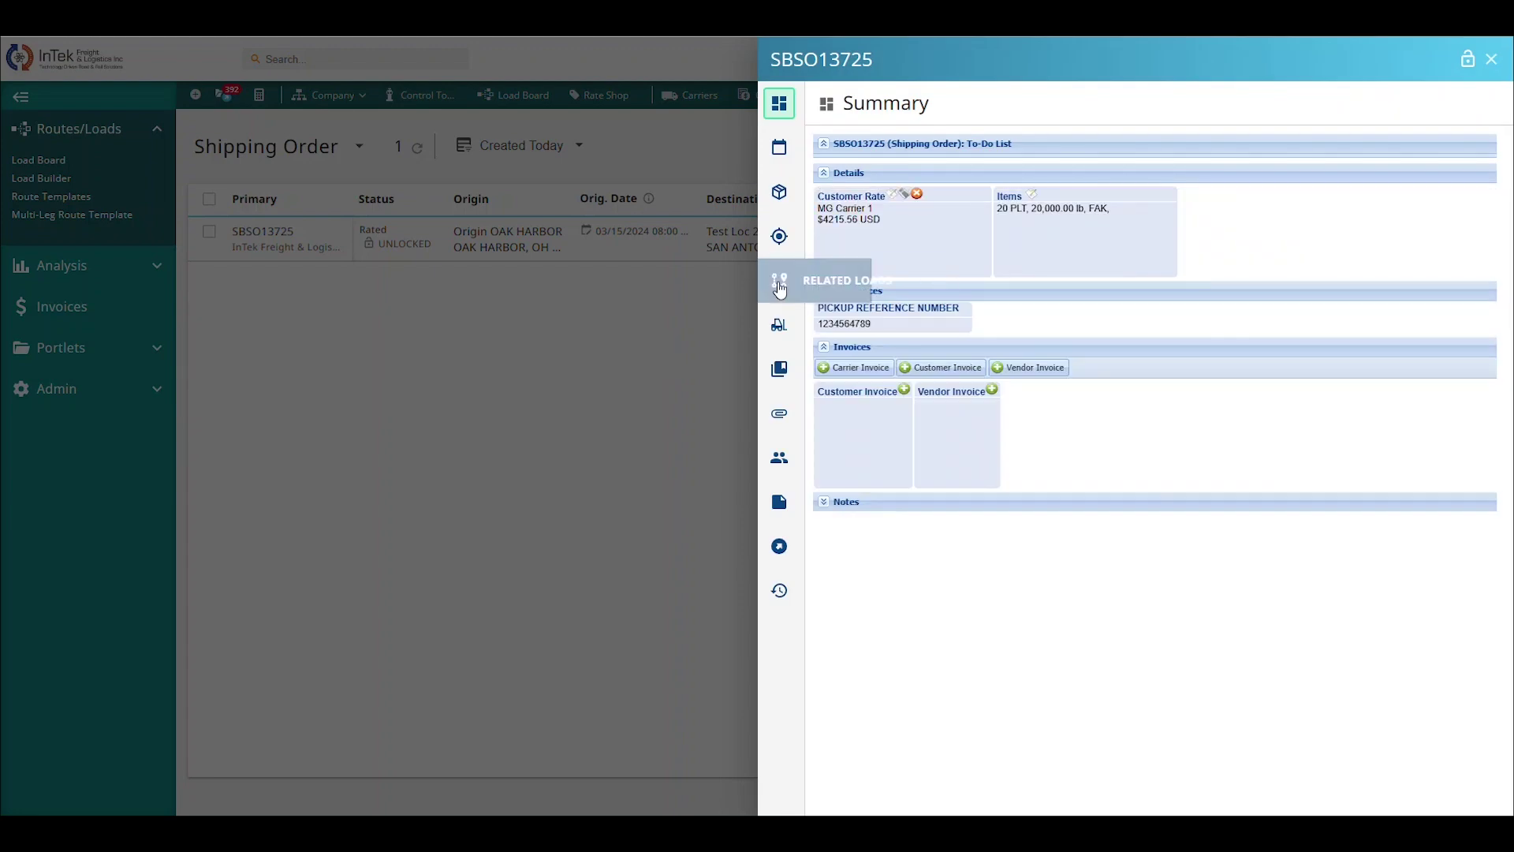
{"action": "left_click", "coordinate": [946, 286]}
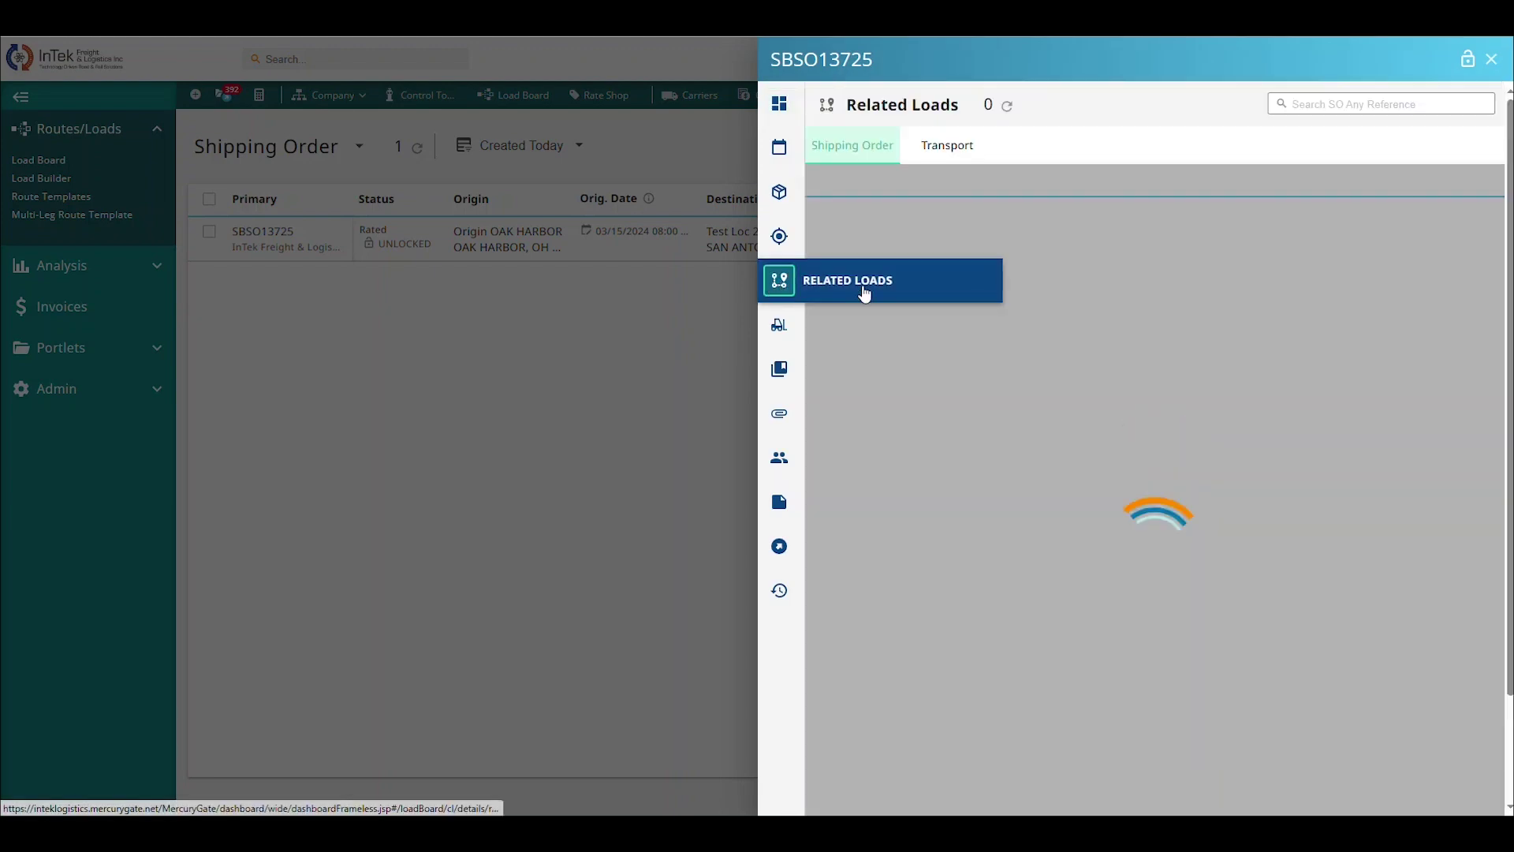
{"action": "left_click", "coordinate": [968, 152]}
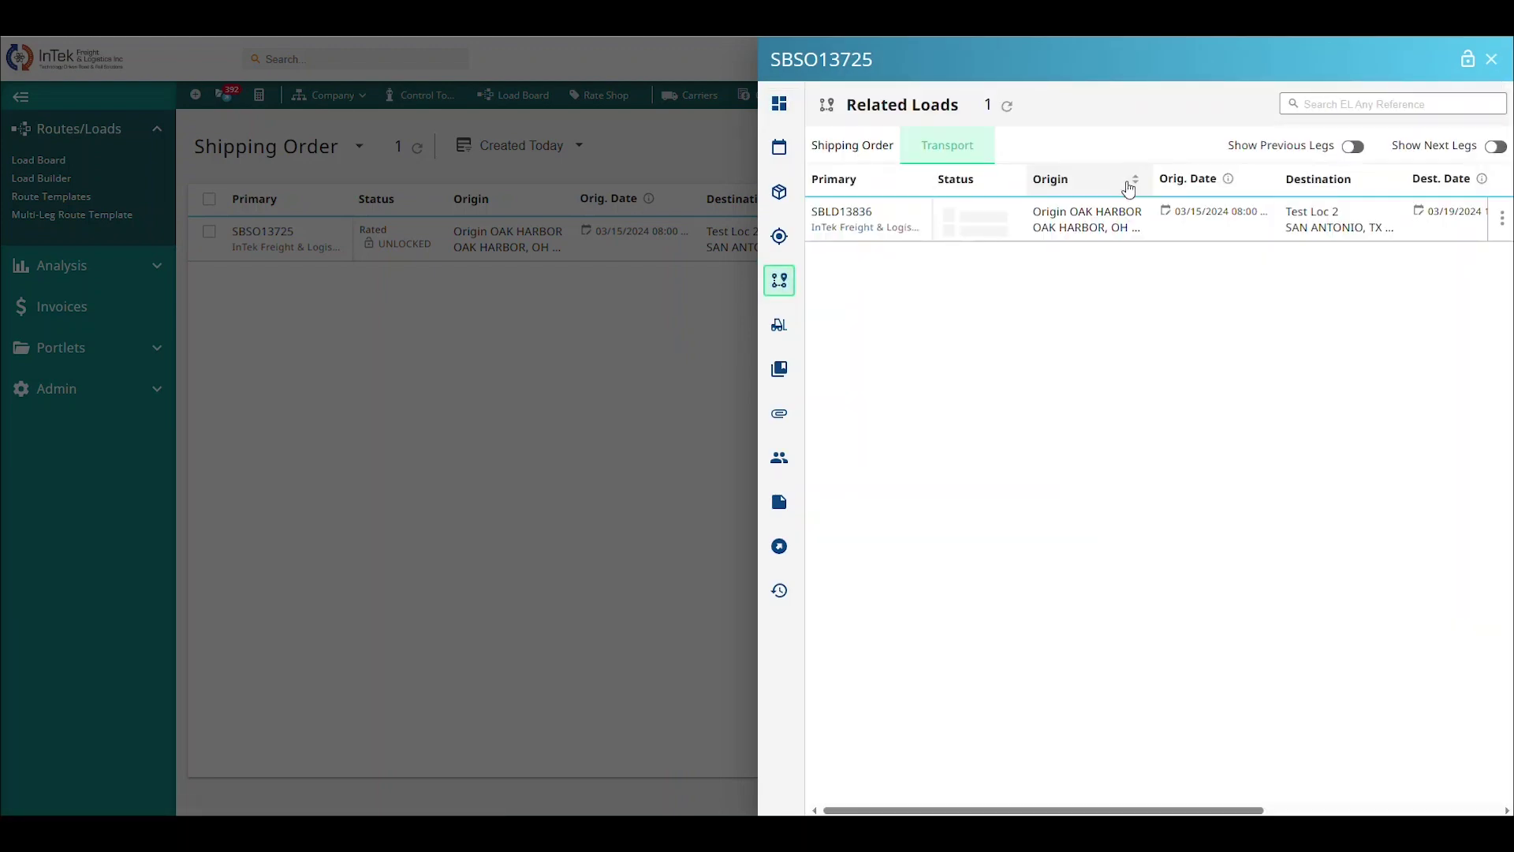
{"action": "left_click", "coordinate": [880, 224]}
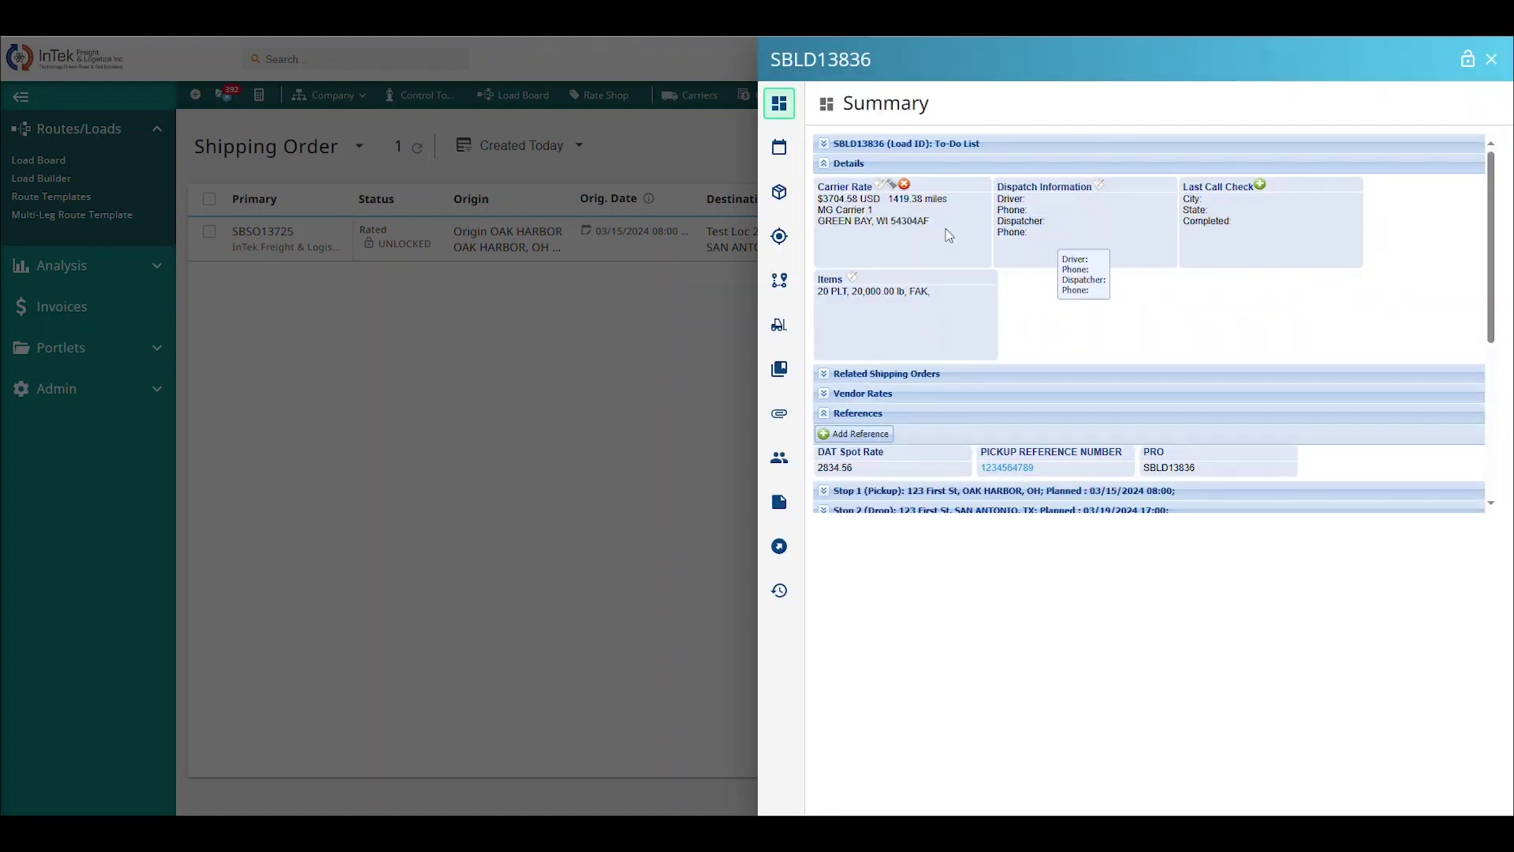